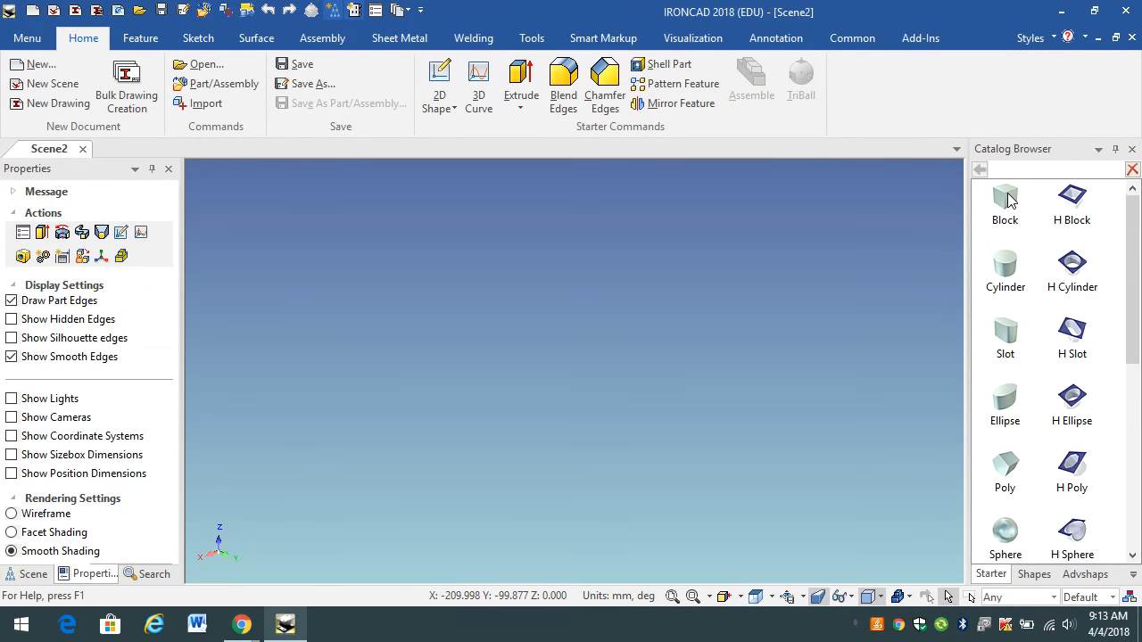
Step: Place a Block shape from the Starter catalog in the middle of the empty scene
left_click_drag(1010, 200, 740, 329)
left_click_drag(575, 346, 570, 334)
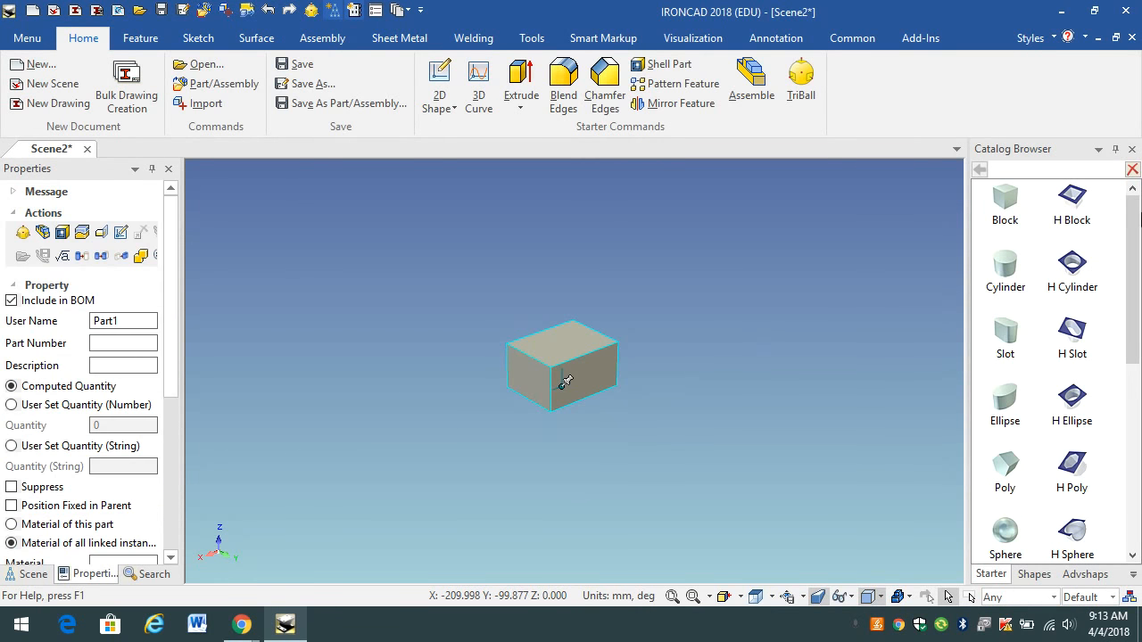
Step: Hide the Catalog Browser and display it again
left_click(1133, 149)
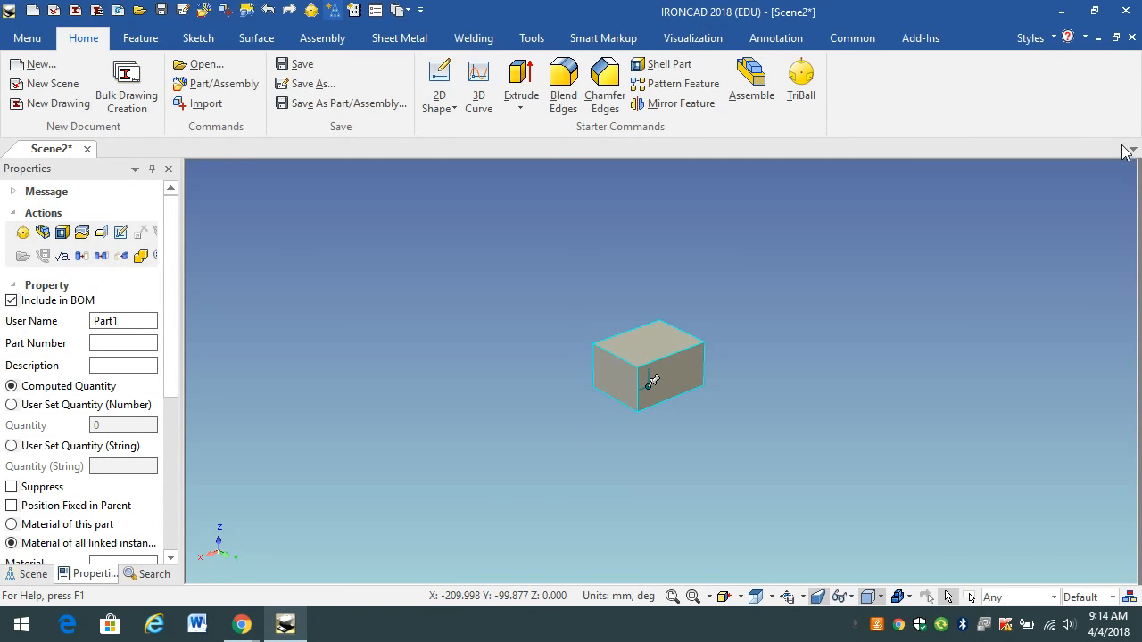
left_click(852, 38)
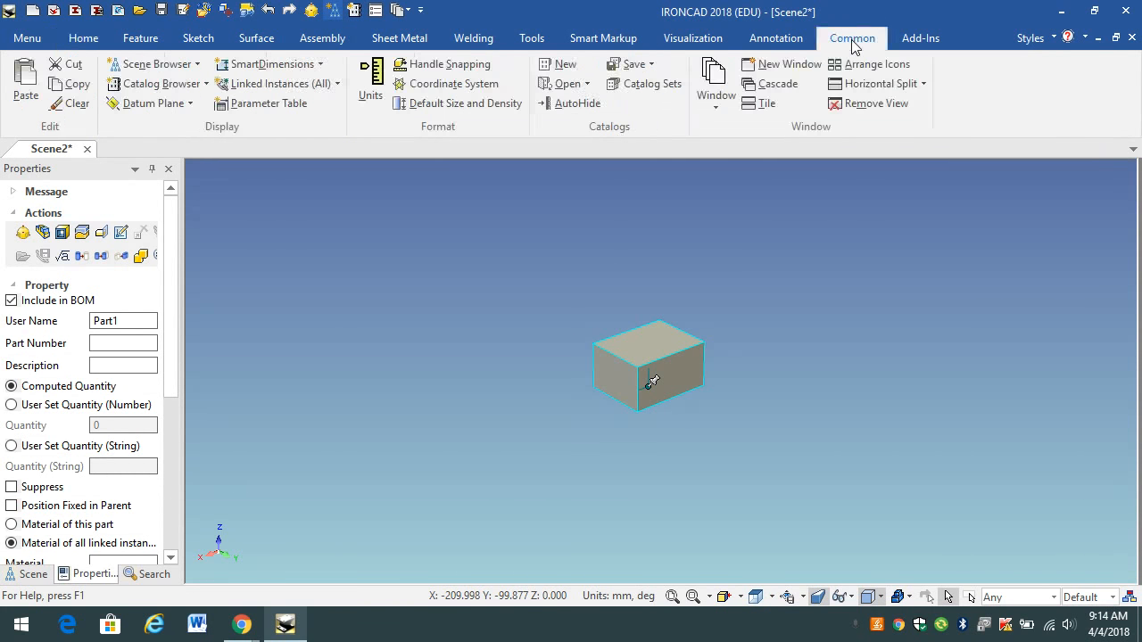
left_click(205, 85)
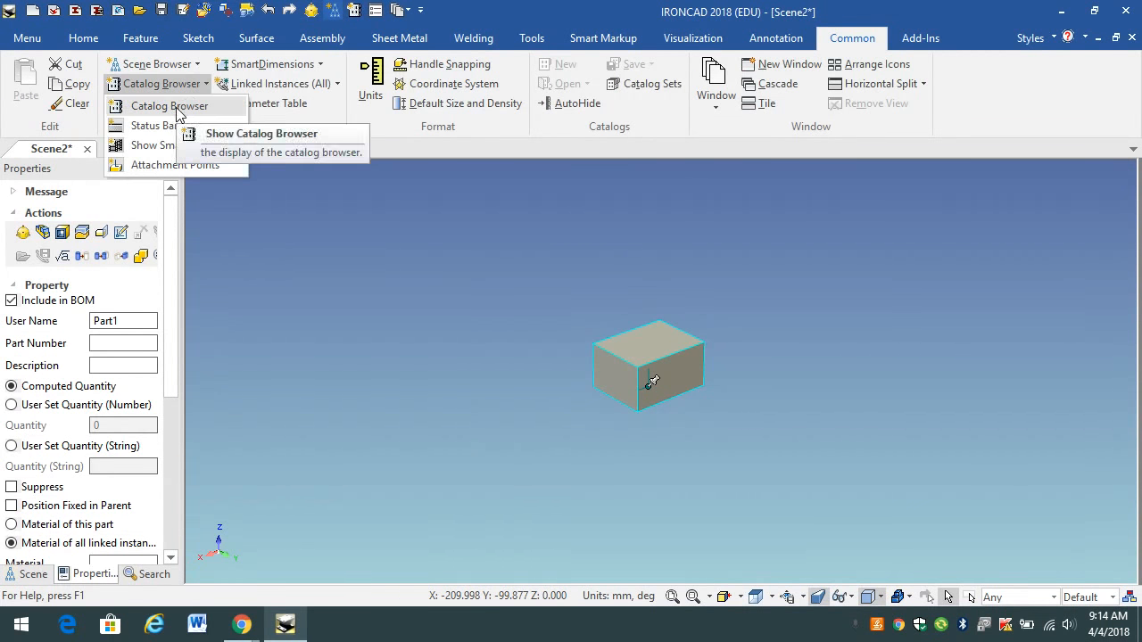
left_click(178, 111)
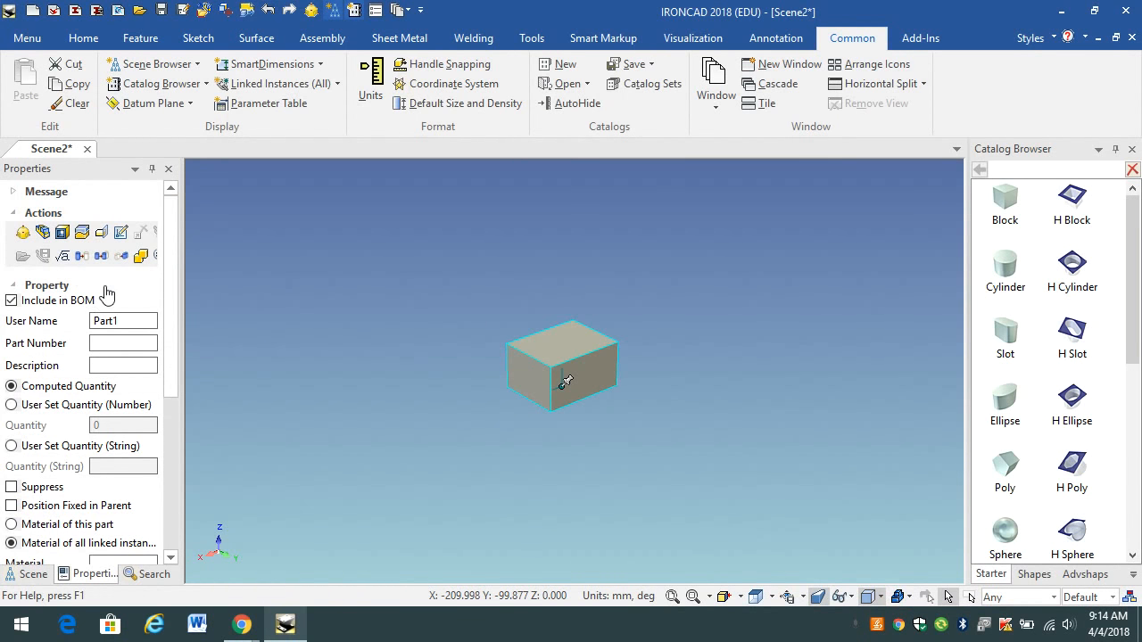
Step: Show the scene tree and expand Part1 and its Block down to the cross-section
left_click(32, 574)
left_click(12, 241)
left_click(32, 243)
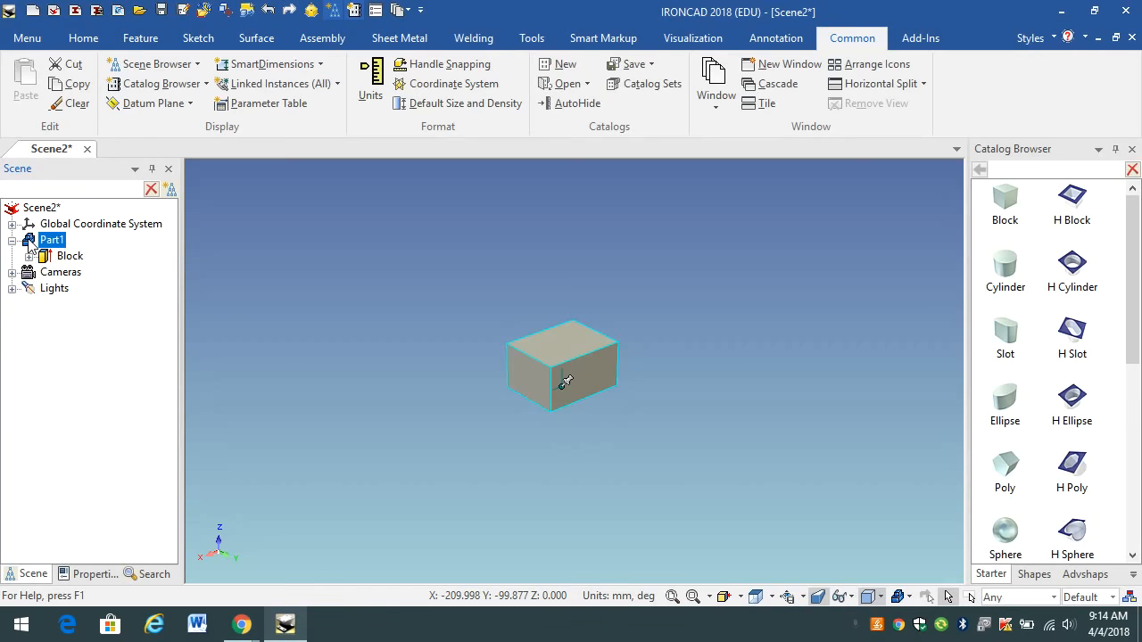
left_click(71, 256)
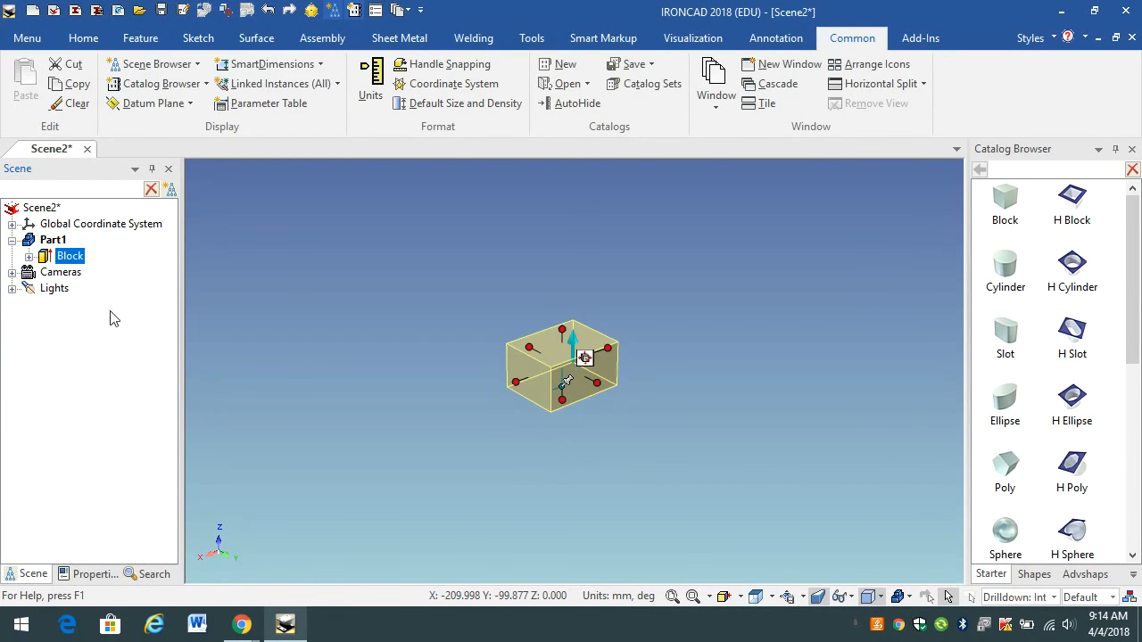
left_click(30, 256)
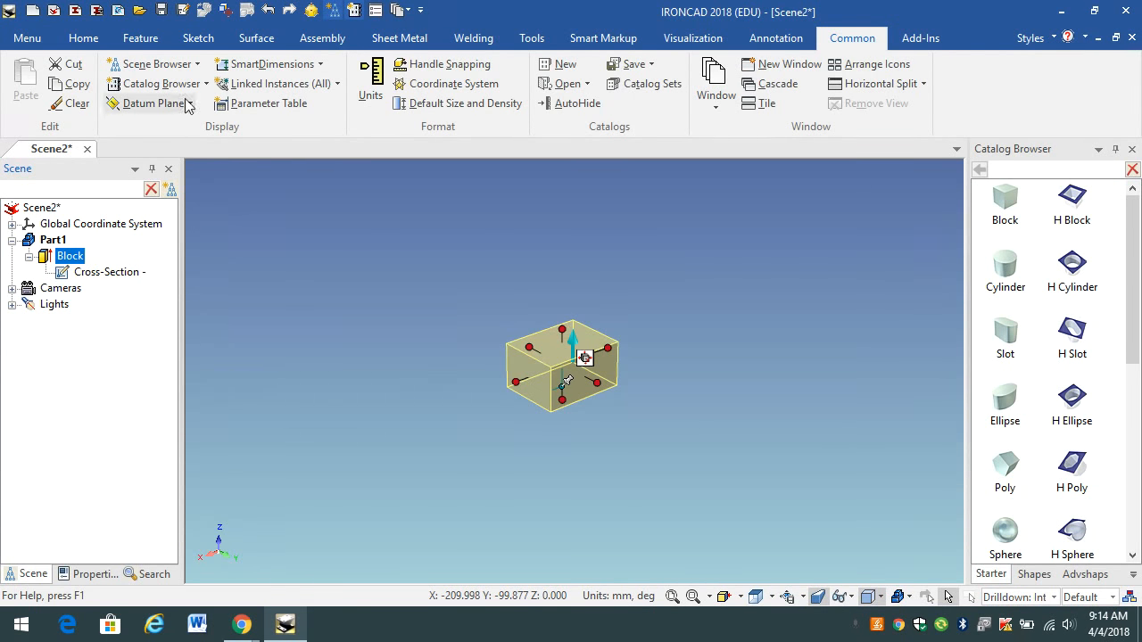
Step: Hide the Scene Browser and display it again
left_click(197, 64)
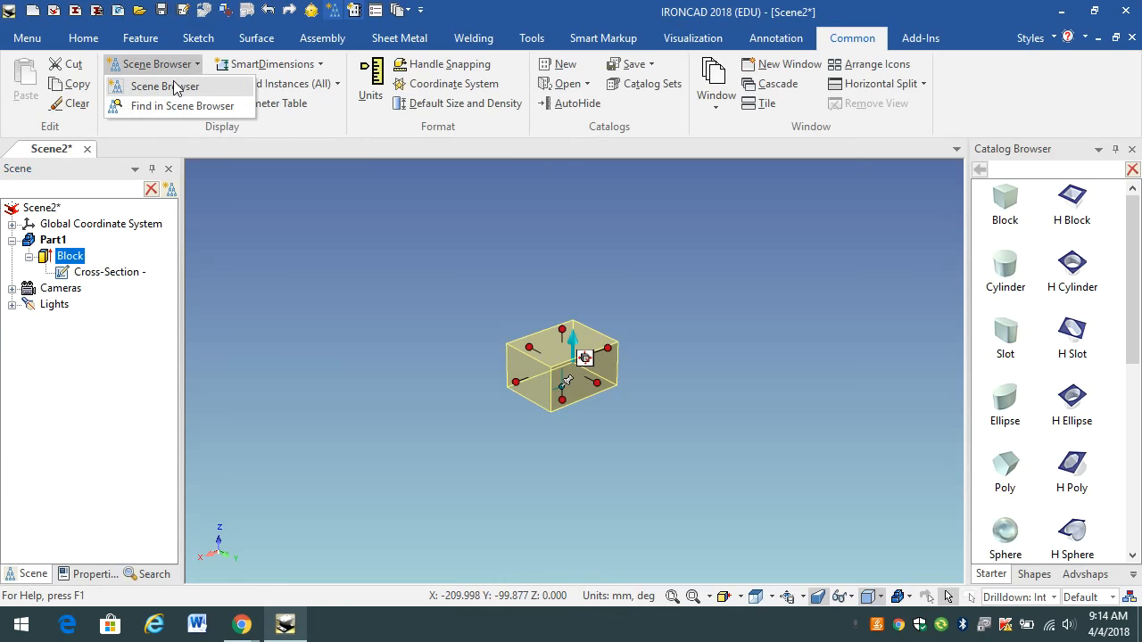
left_click(175, 88)
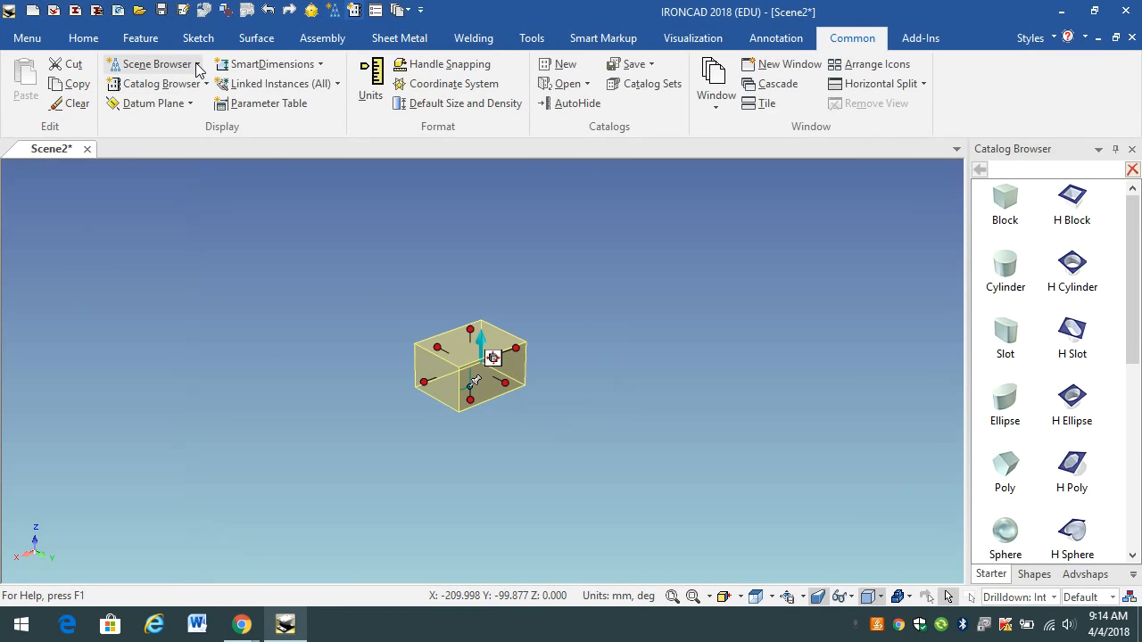
left_click(197, 64)
left_click(166, 87)
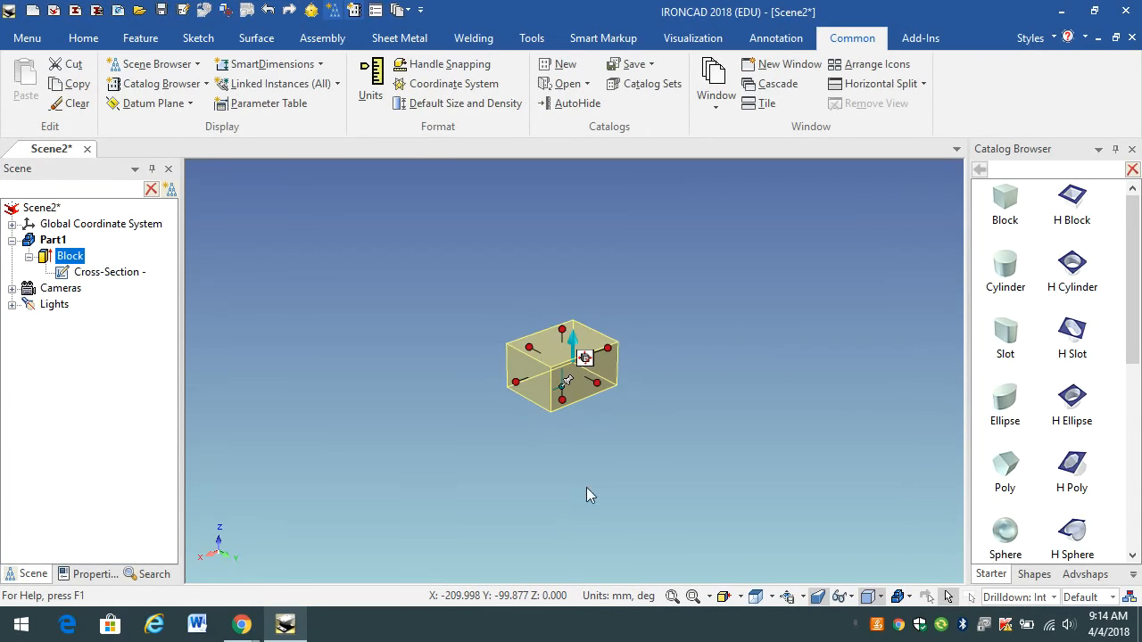
Step: Set the block's sizebox to length 38 mm, width 200 mm and height 1 mm
left_click(673, 597)
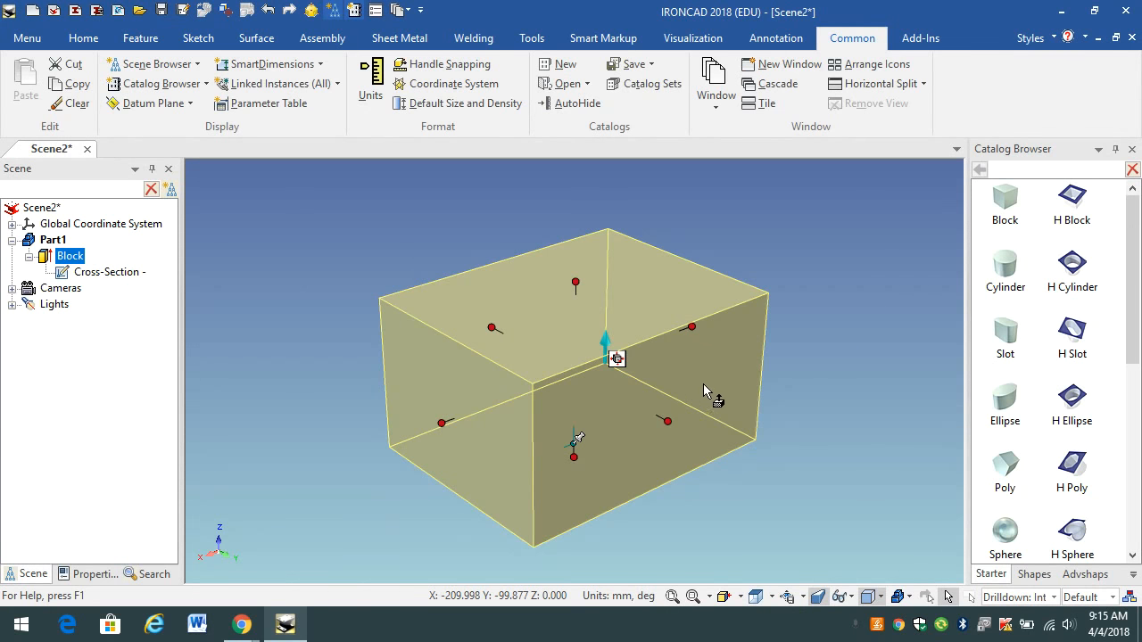
left_click(703, 384)
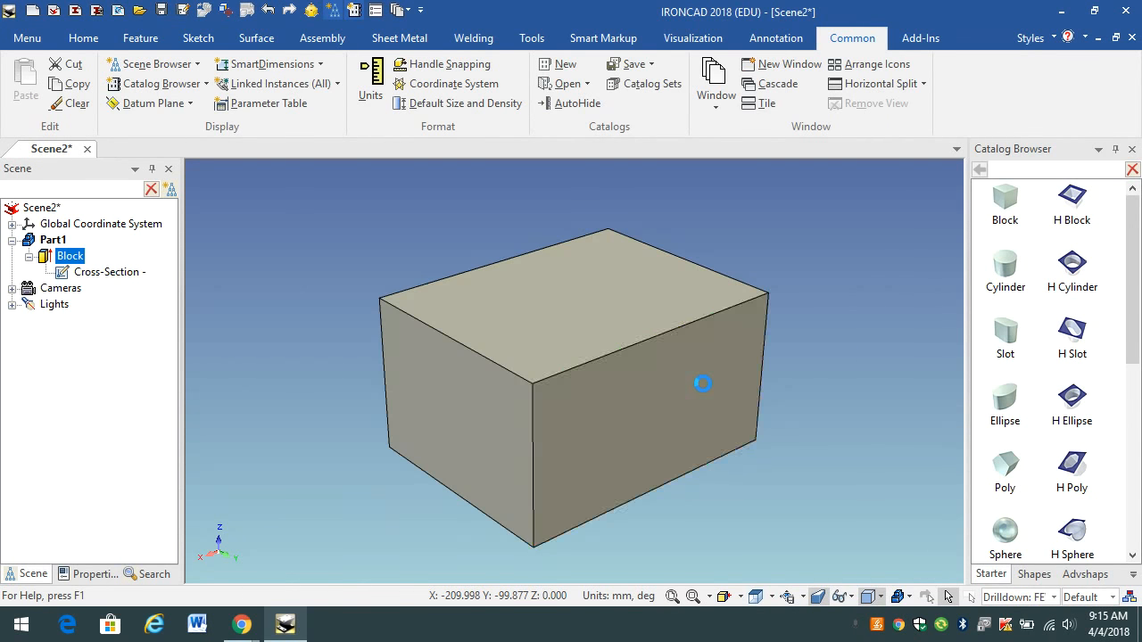
left_click(598, 409)
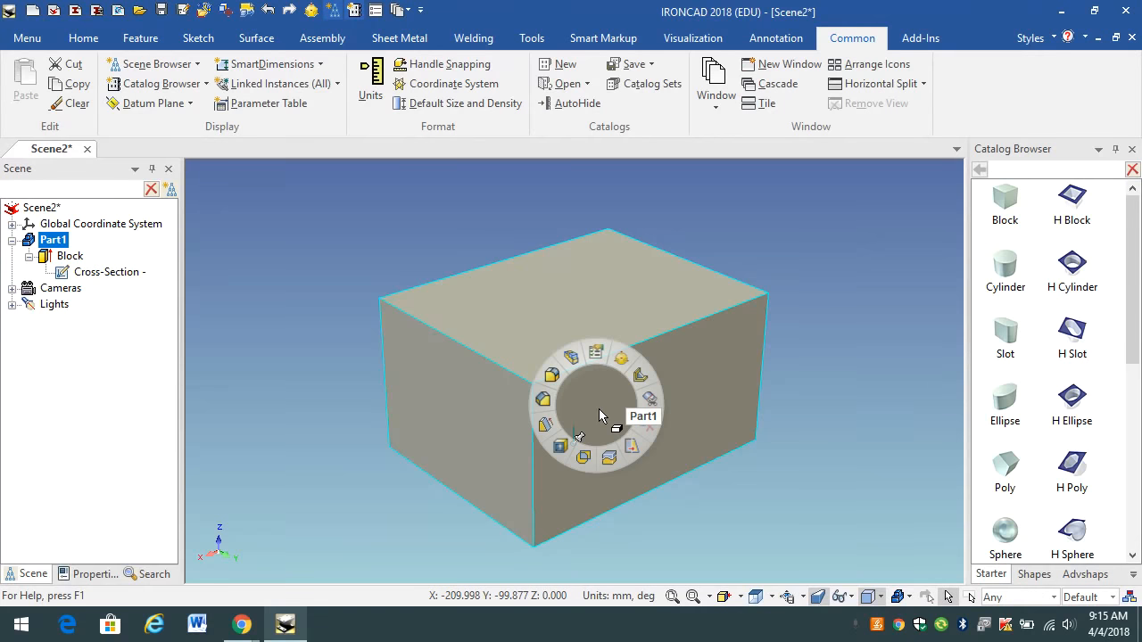
left_click(706, 391)
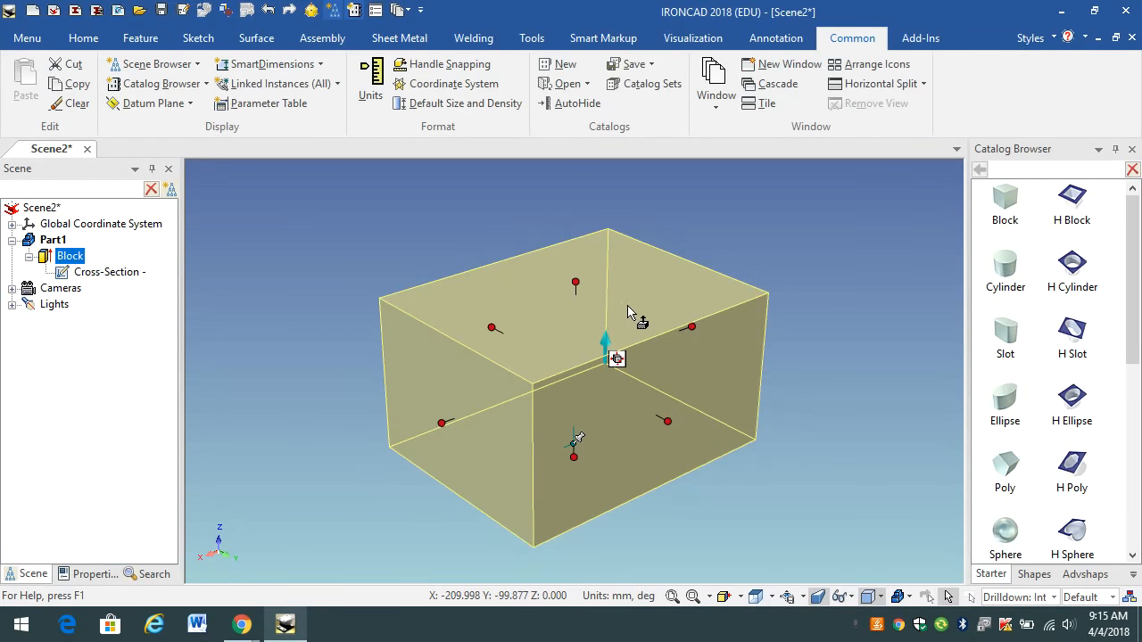
left_click(584, 280)
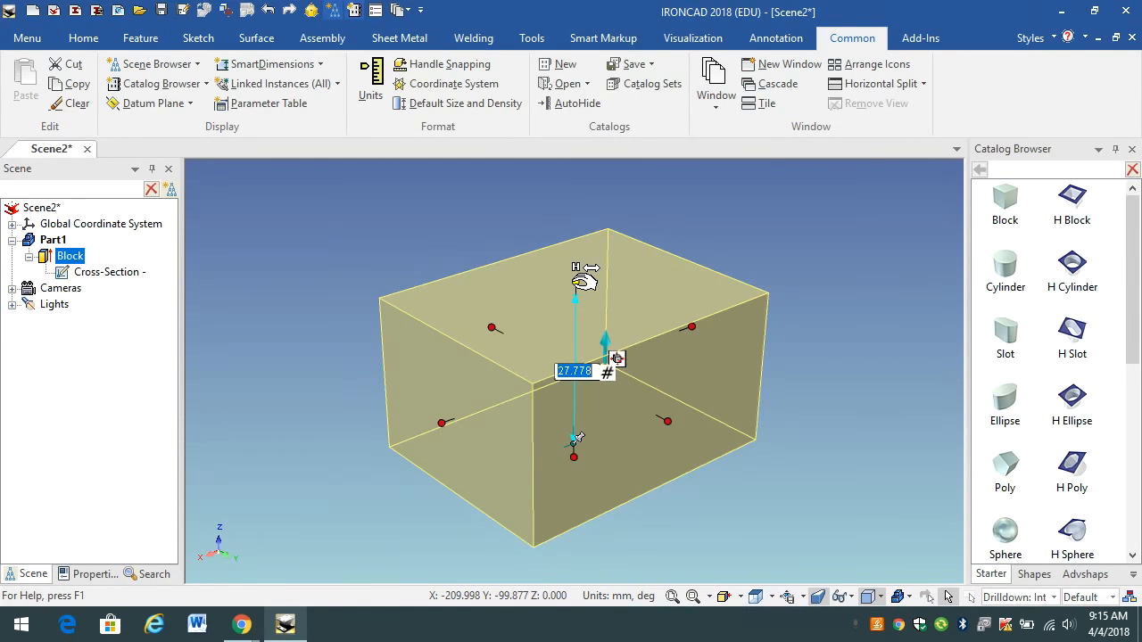
right_click(575, 284)
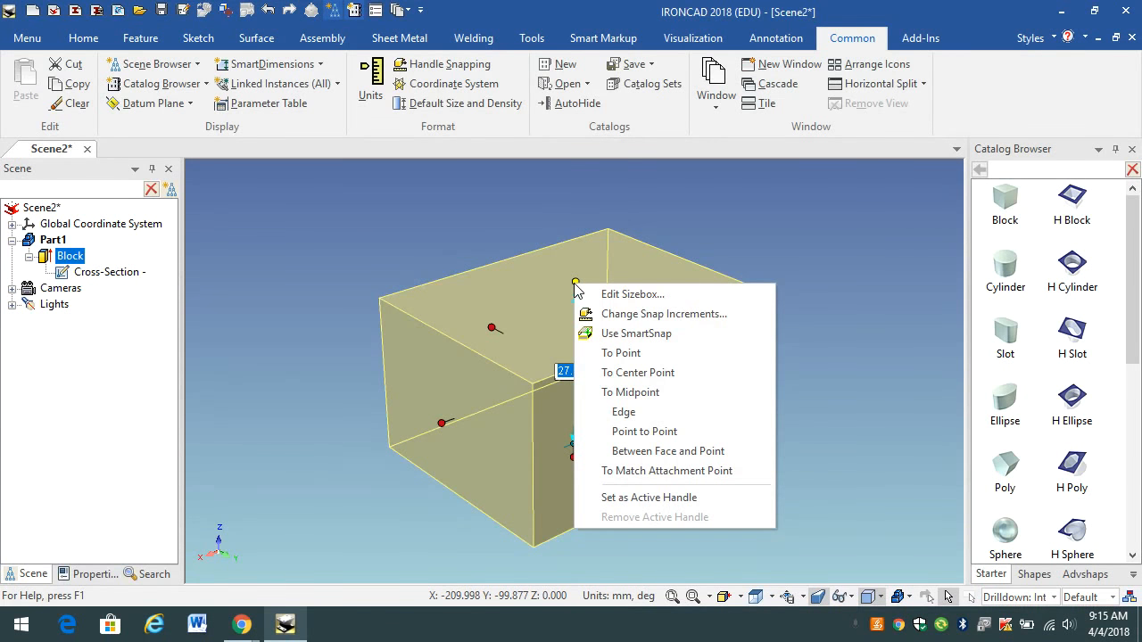
left_click(627, 296)
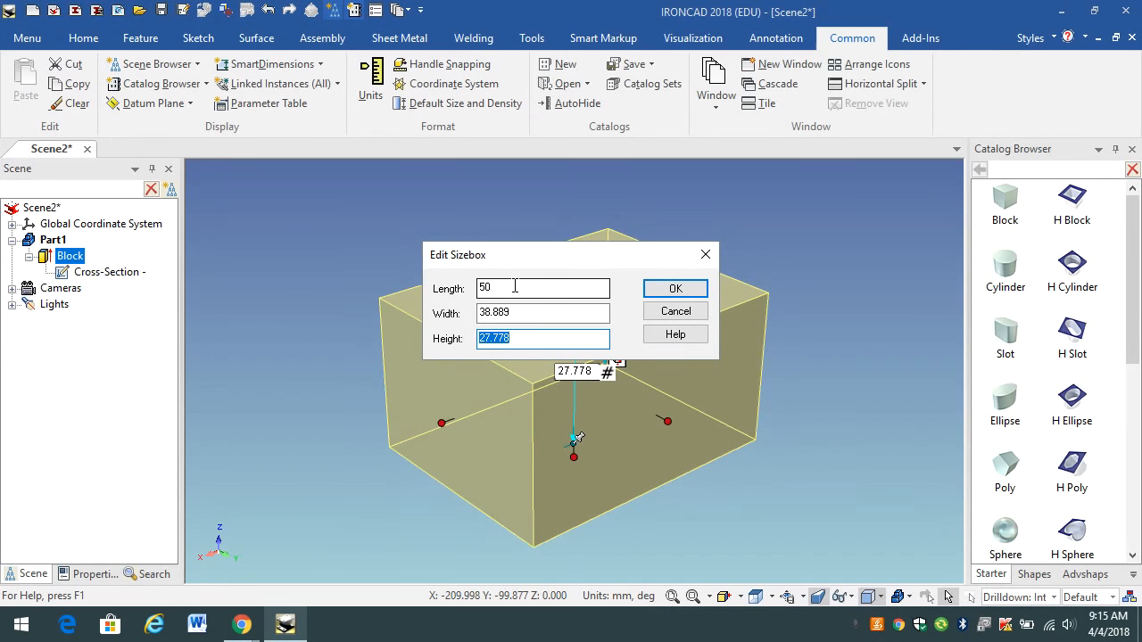
left_click_drag(514, 286, 470, 293)
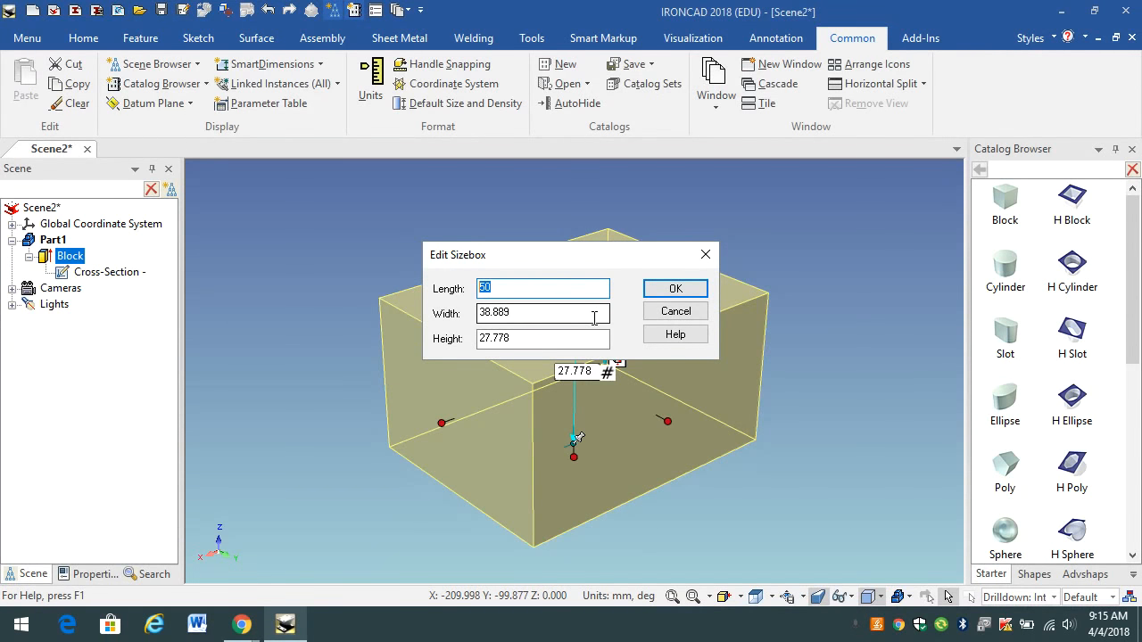
type("38")
left_click_drag(526, 312, 460, 312)
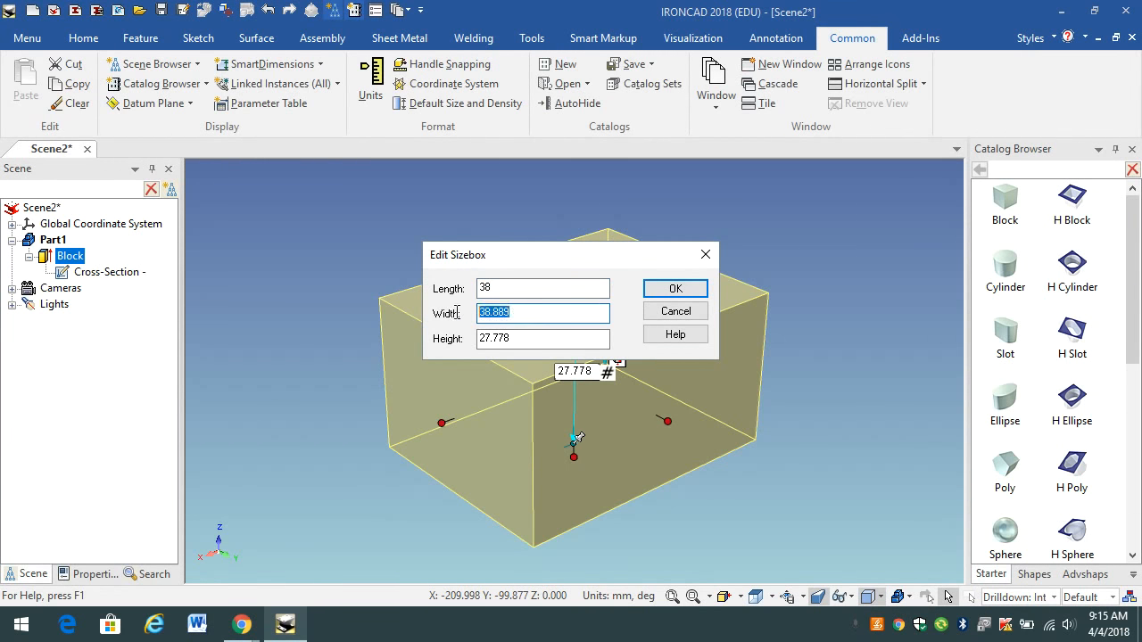
type("200")
left_click_drag(548, 340, 449, 353)
type("1")
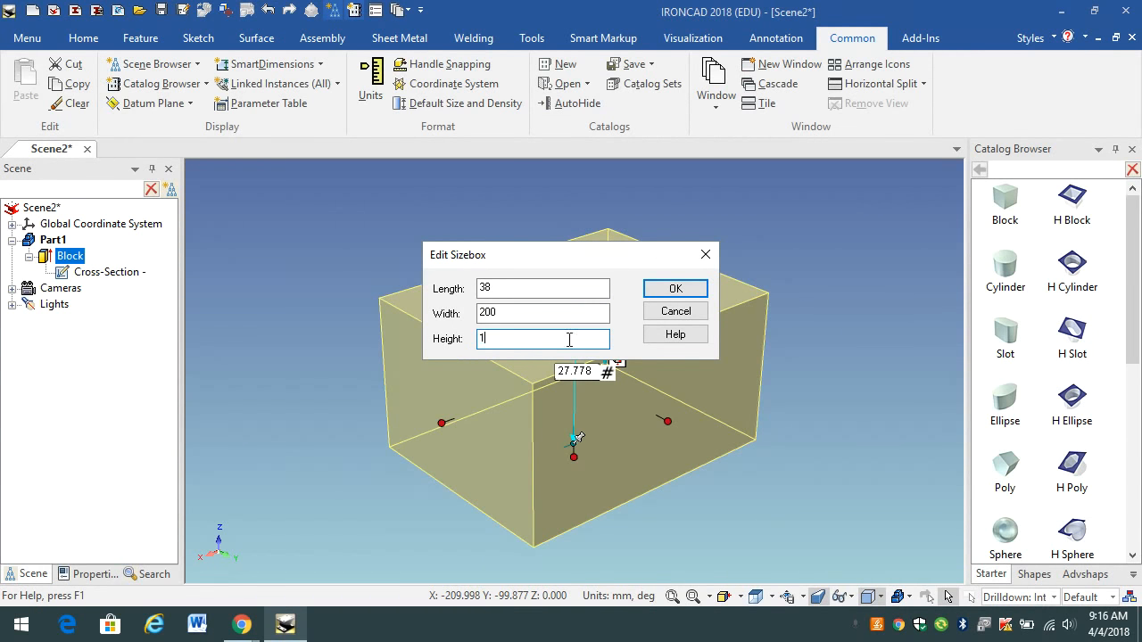
left_click(675, 290)
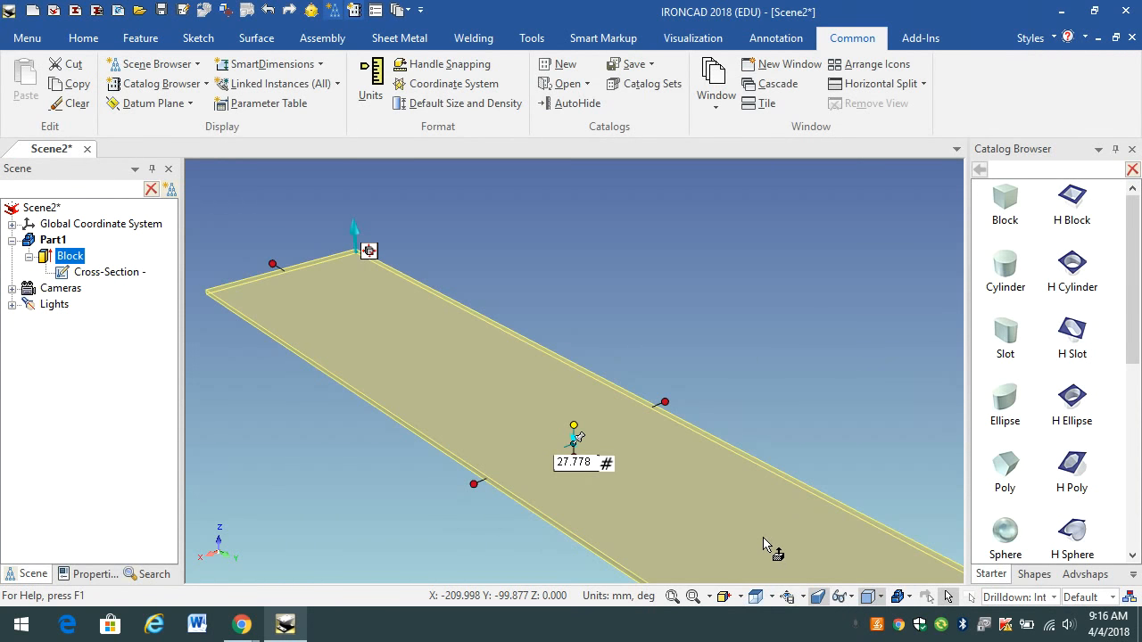
Step: Begin an Extrude Wizard shape that removes material, with its sketch origin at the centre of the plate's top face
left_click(773, 598)
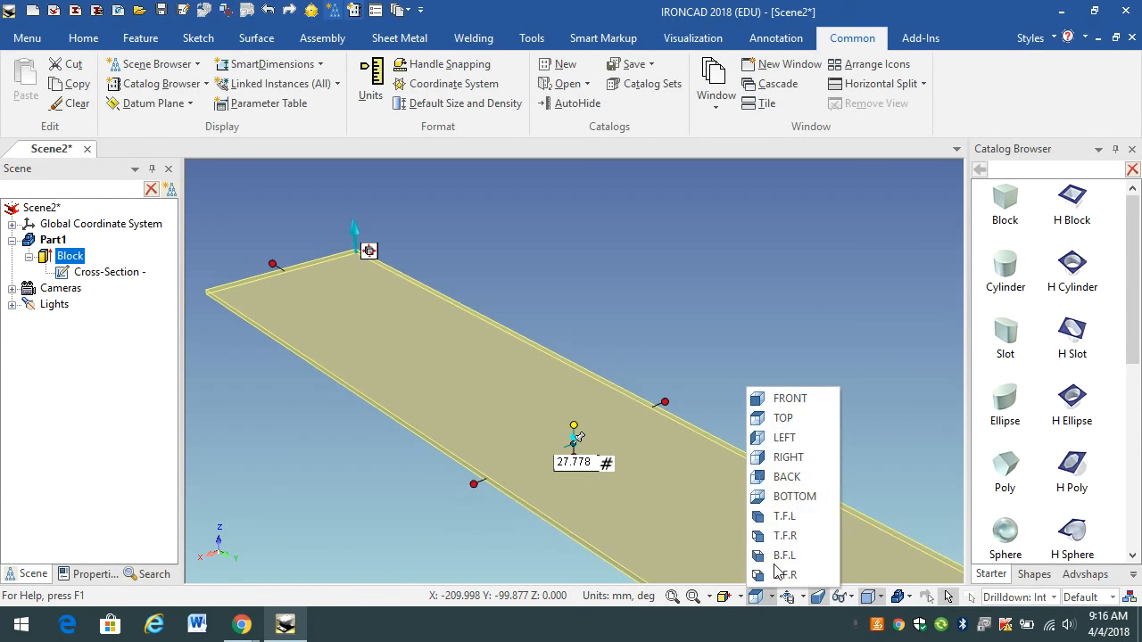
left_click(784, 417)
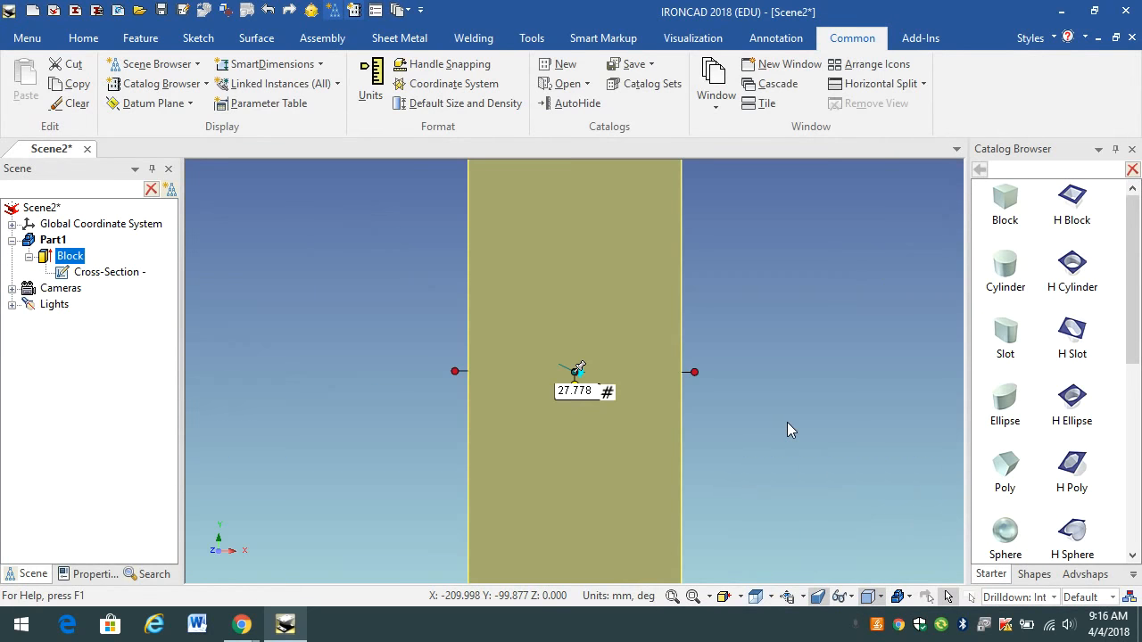
left_click(672, 596)
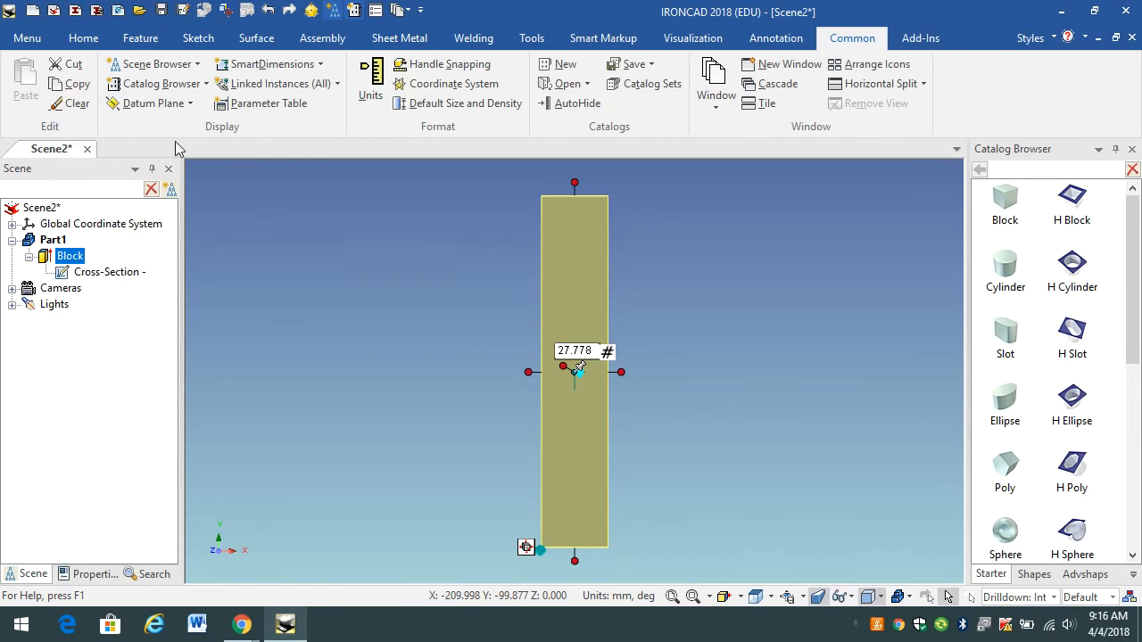
left_click(138, 41)
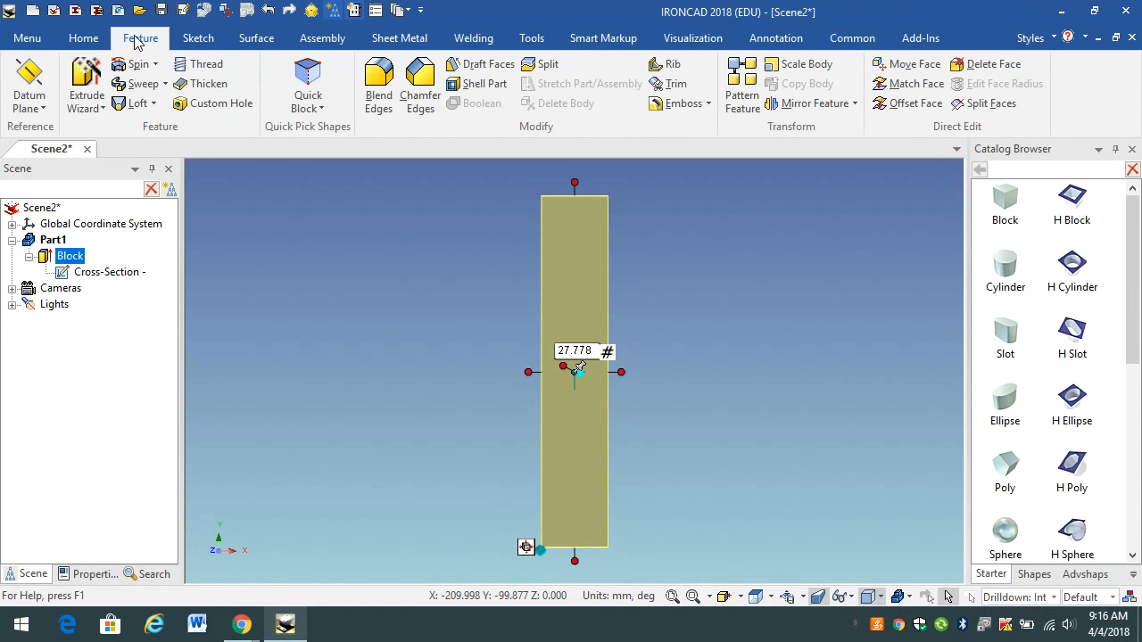
left_click(103, 111)
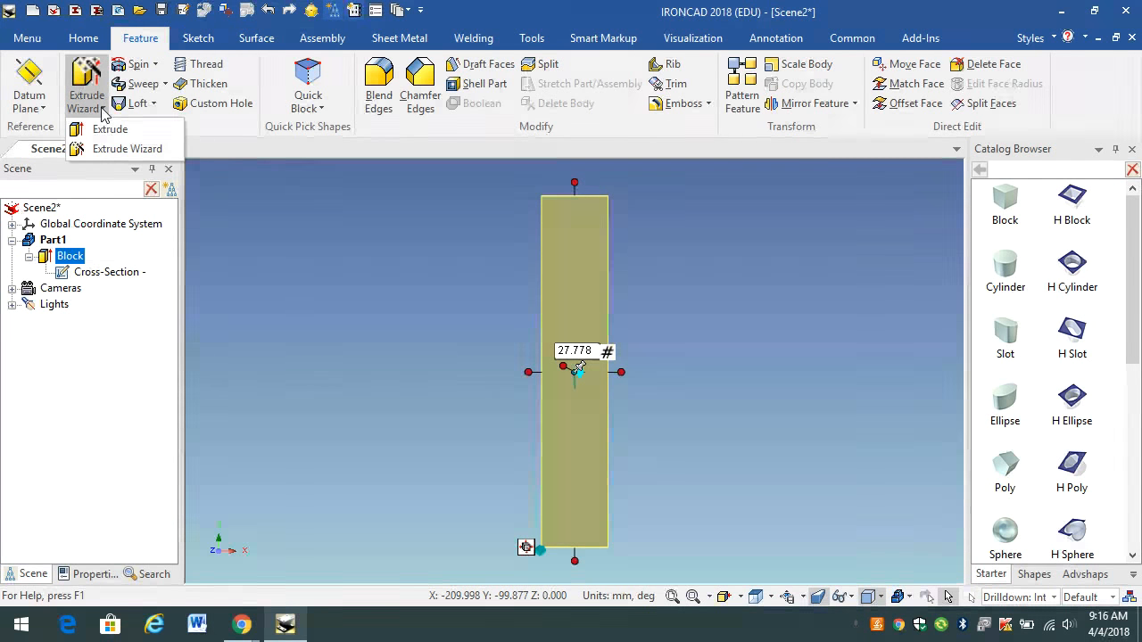
left_click(128, 151)
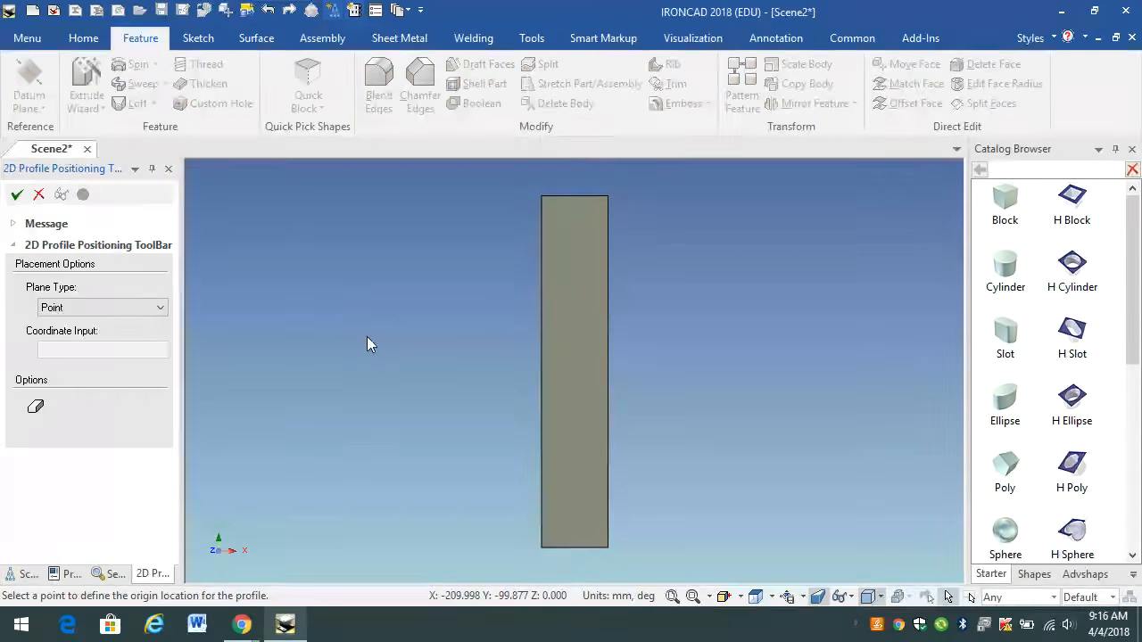
left_click(576, 372)
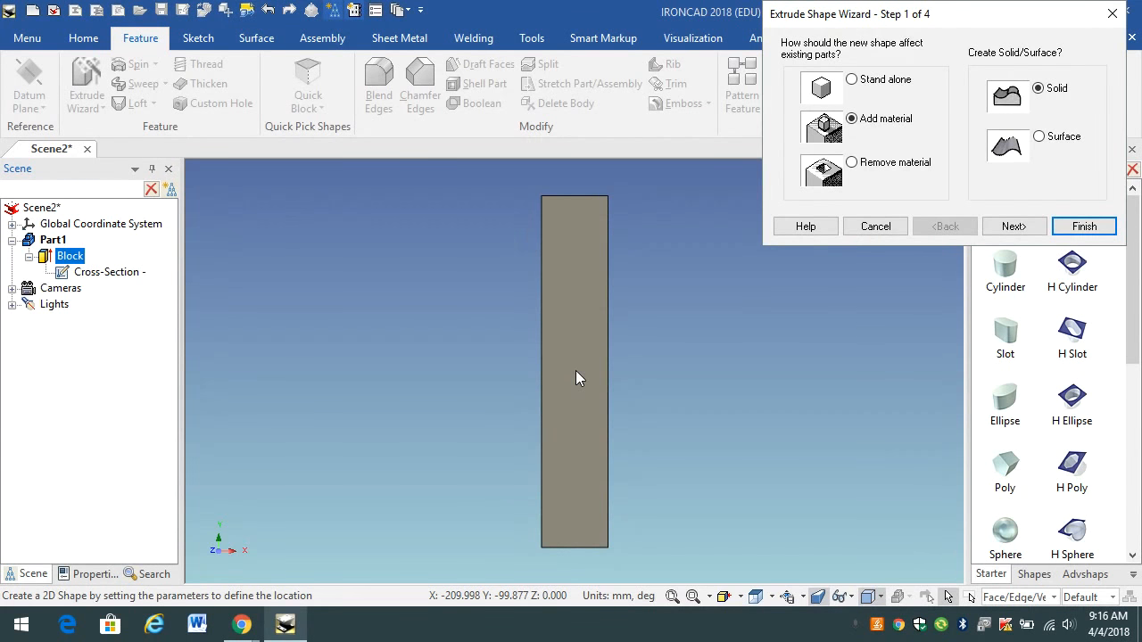
left_click(853, 163)
left_click(1082, 227)
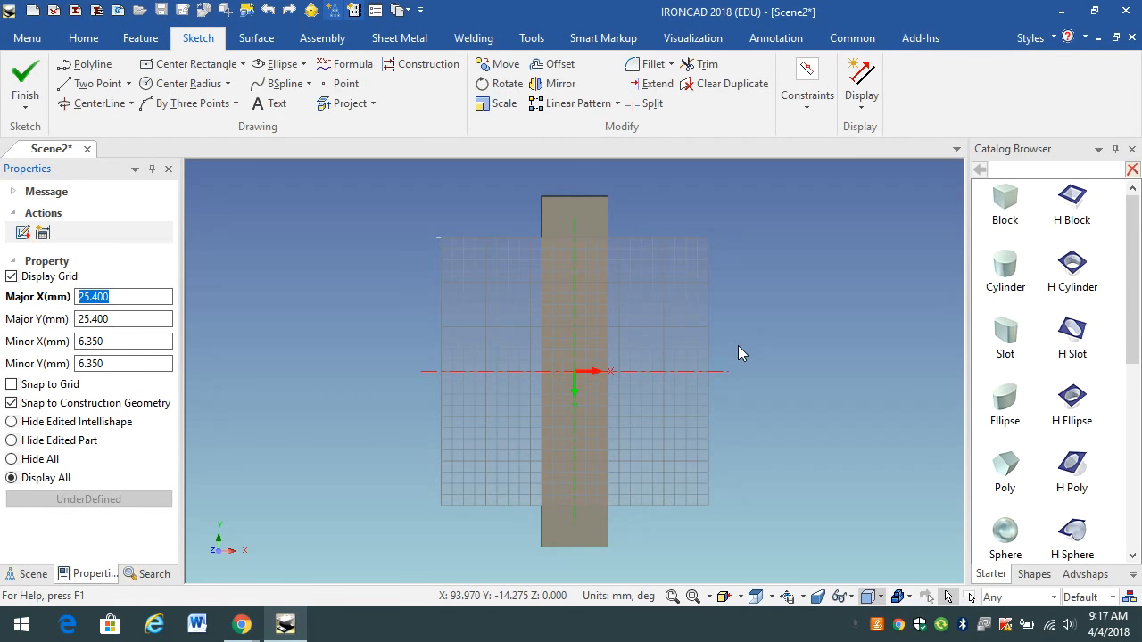
Step: Switch to the 7th Grade Portfolio Requirements slides in Chrome to examine the dimensioned views of the wooden part
mouse_move(242, 627)
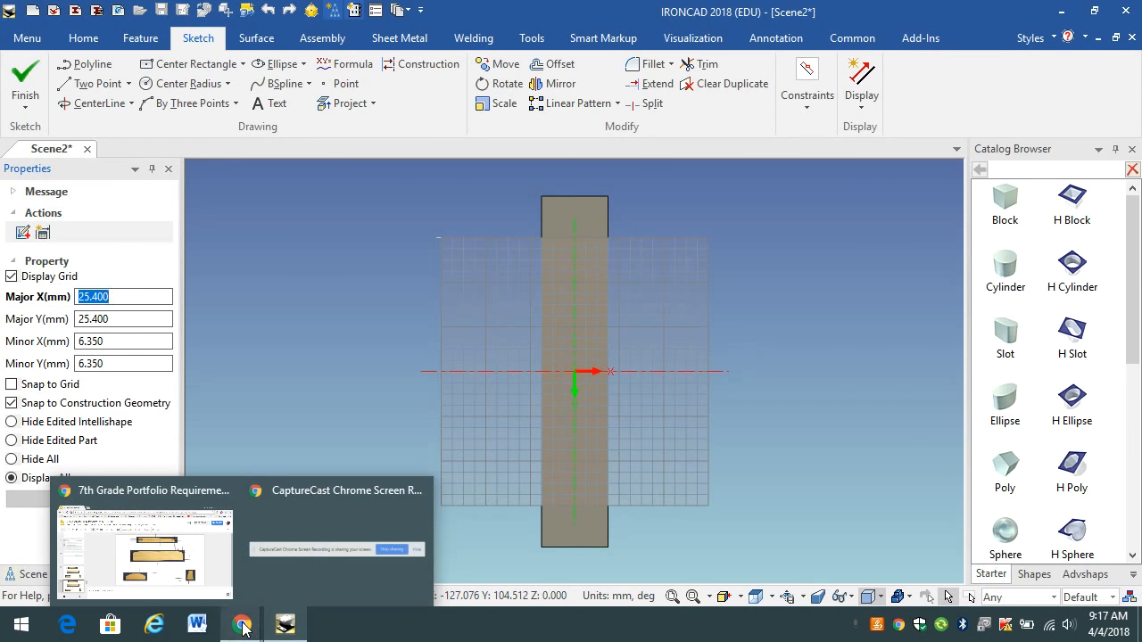
left_click(179, 553)
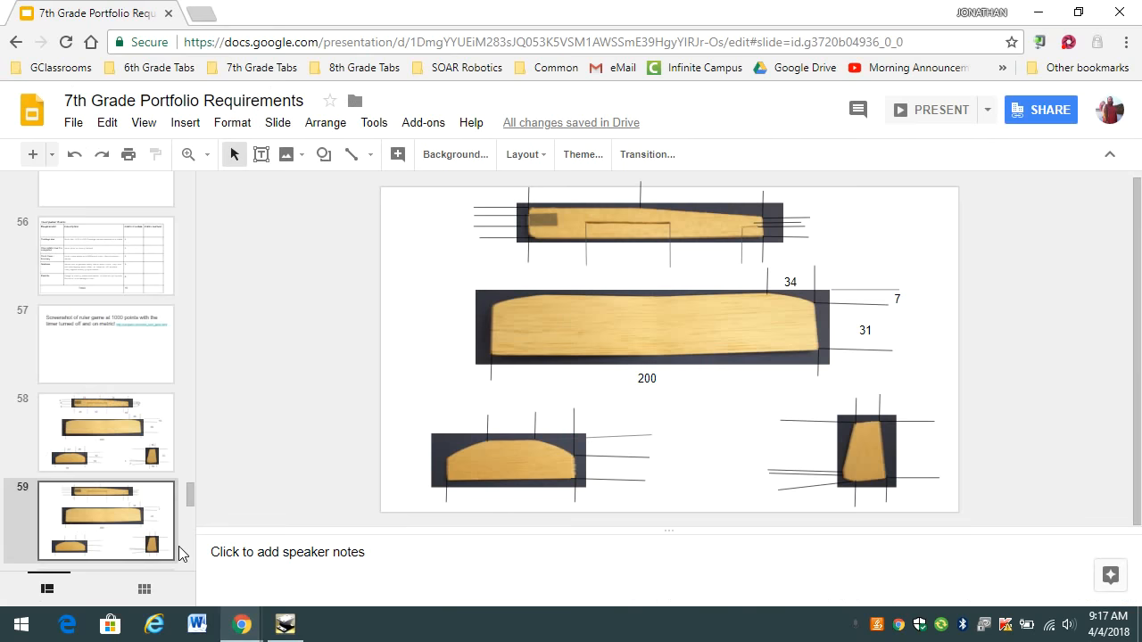
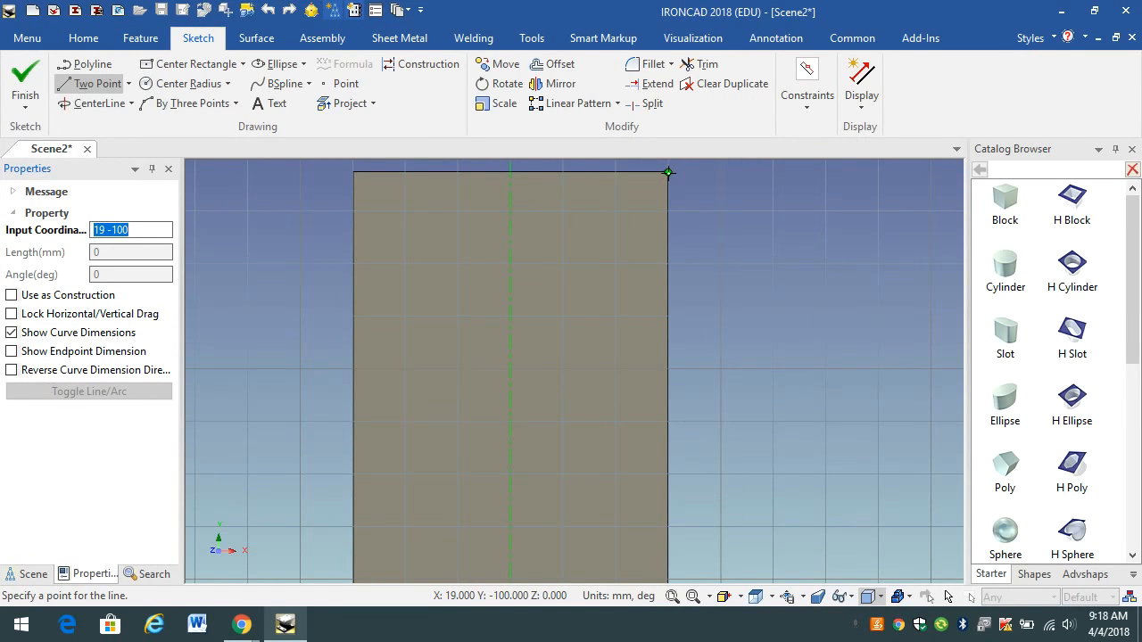
Step: Draw a 10 mm line along the plate's upper edge, starting at its upper-right corner
left_click(668, 173)
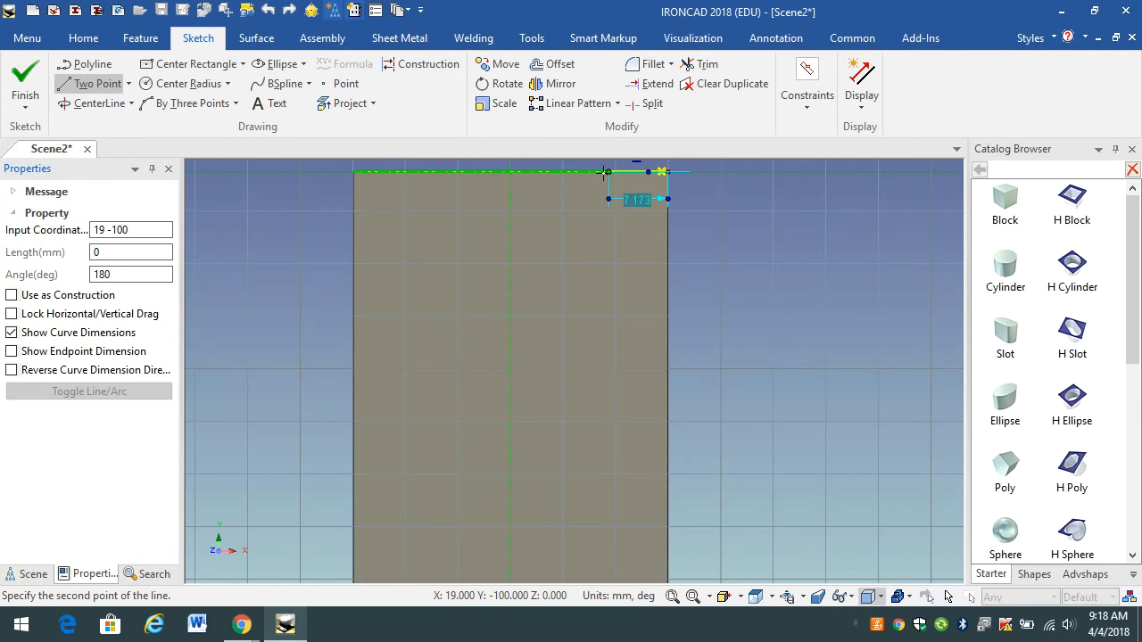
key("Tab")
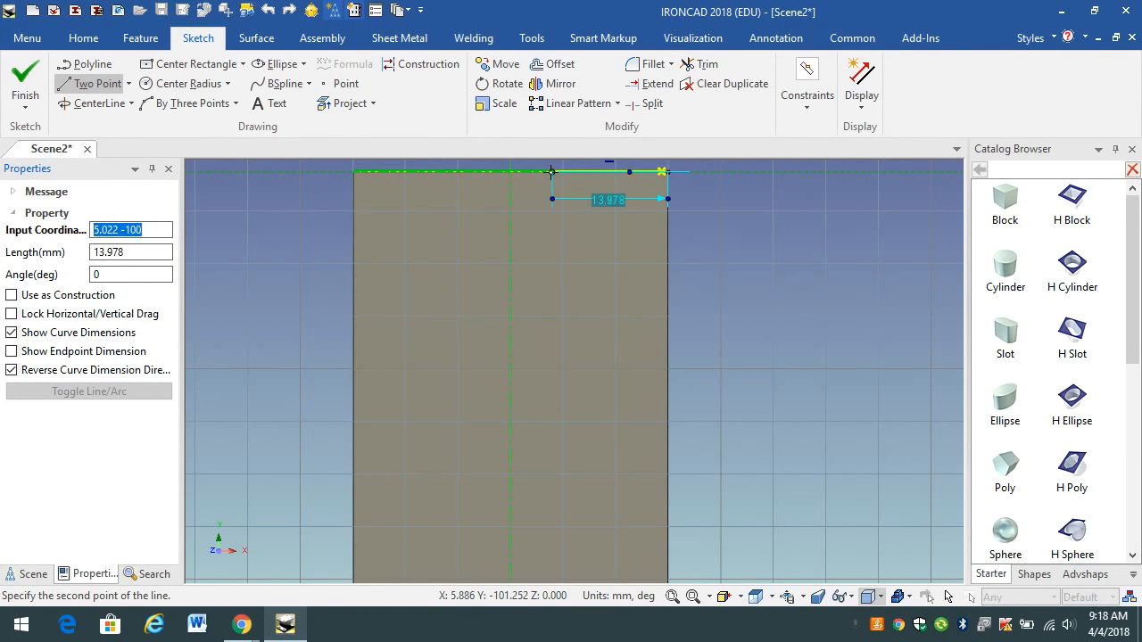
right_click(552, 172)
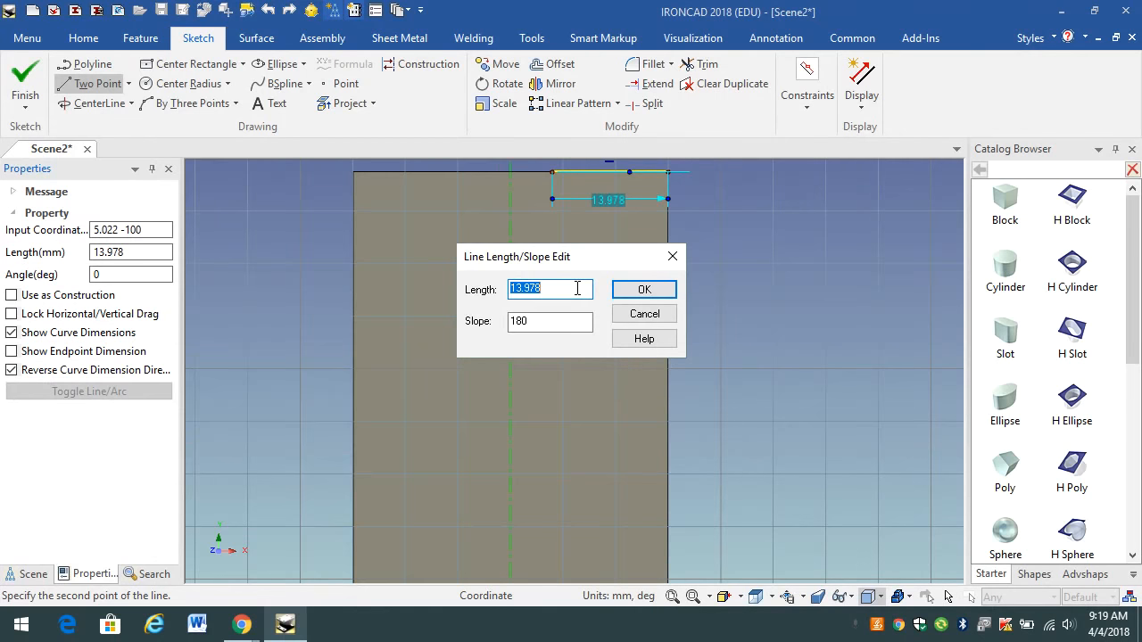
type("10")
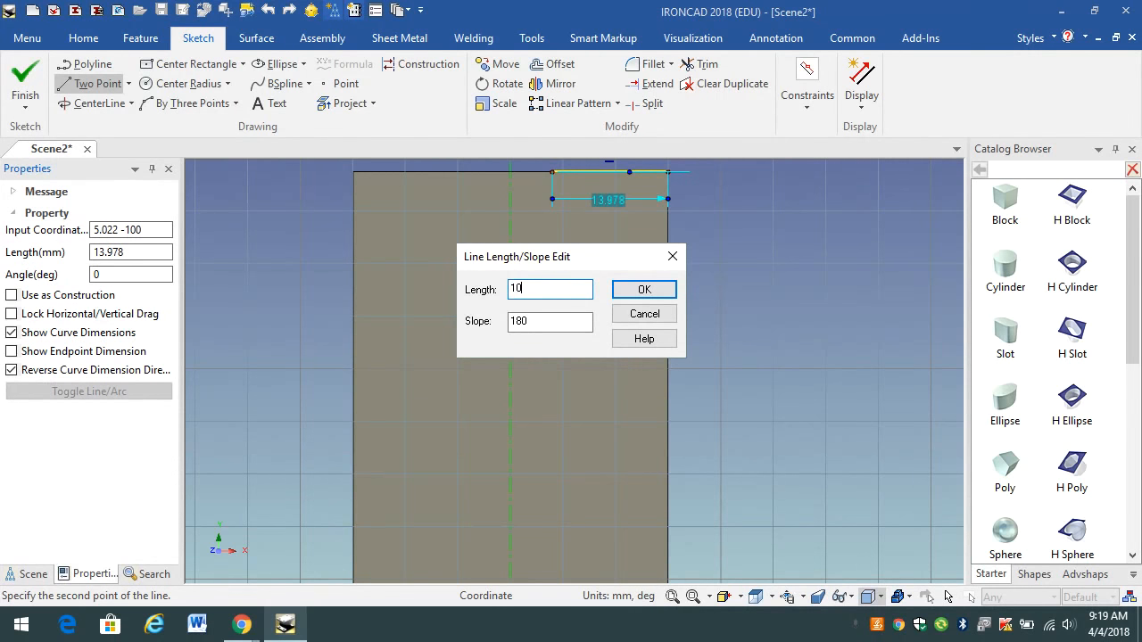
left_click(641, 291)
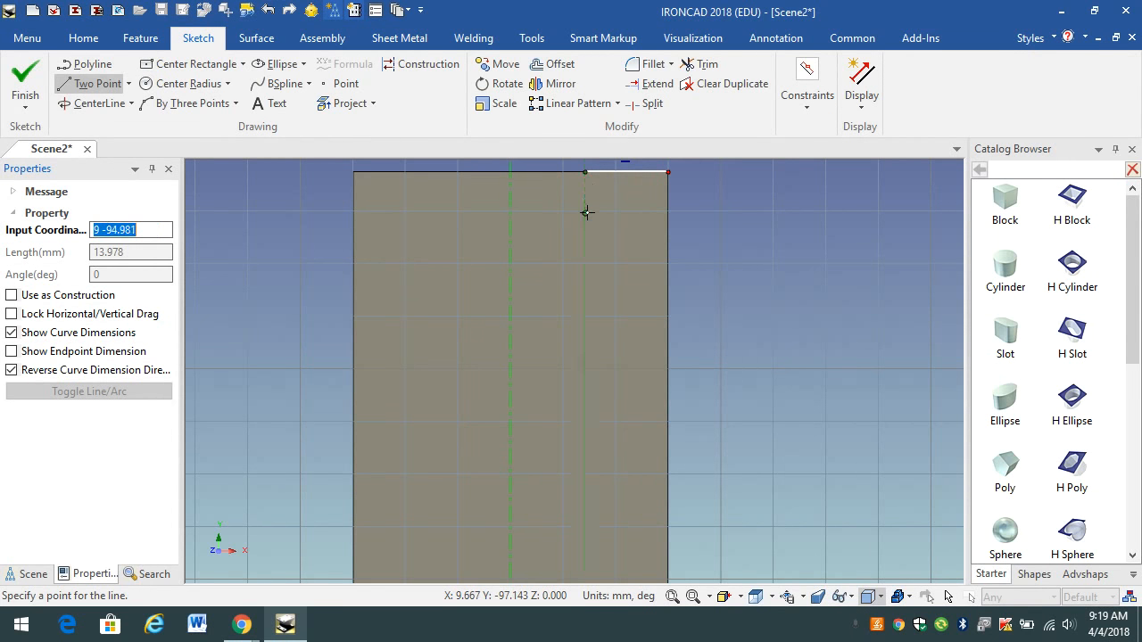
Step: Sketch a freehand diagonal line from the plate's upper-right corner into the face
left_click(667, 172)
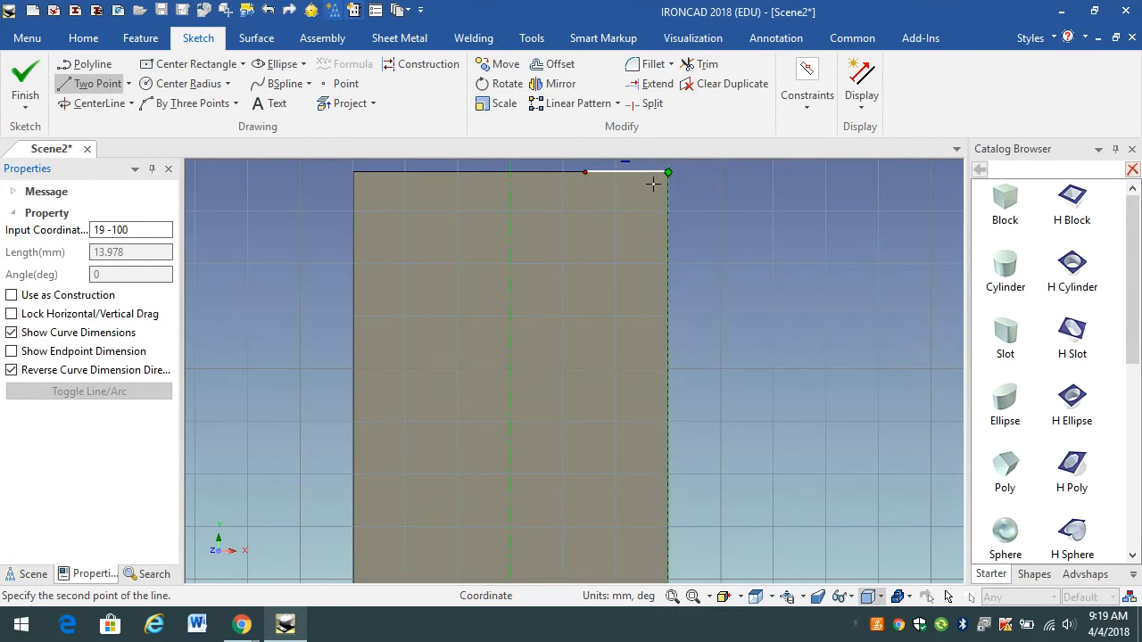
left_click(604, 226)
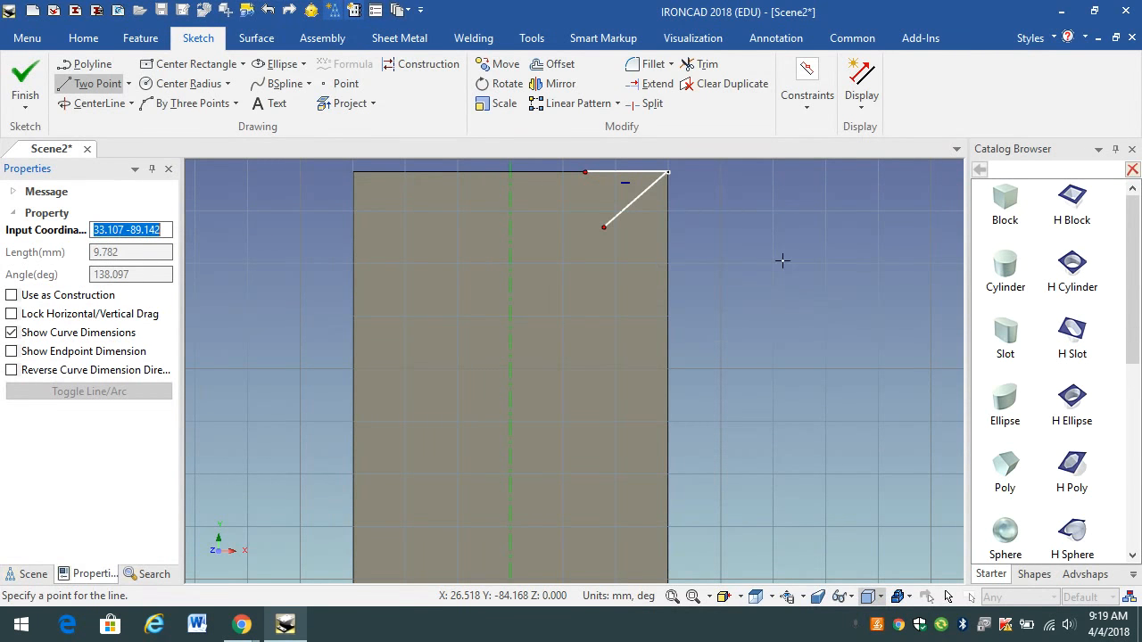
key("Escape")
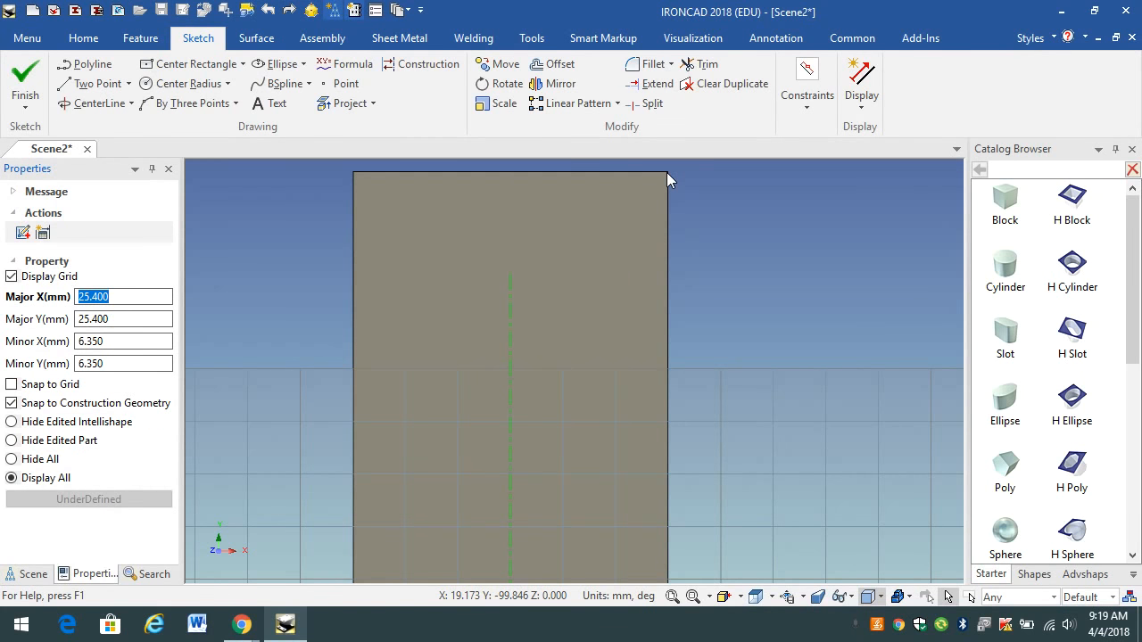
Step: Draw a 7 mm line along the plate's upper edge from its upper-right corner and select it
left_click(94, 84)
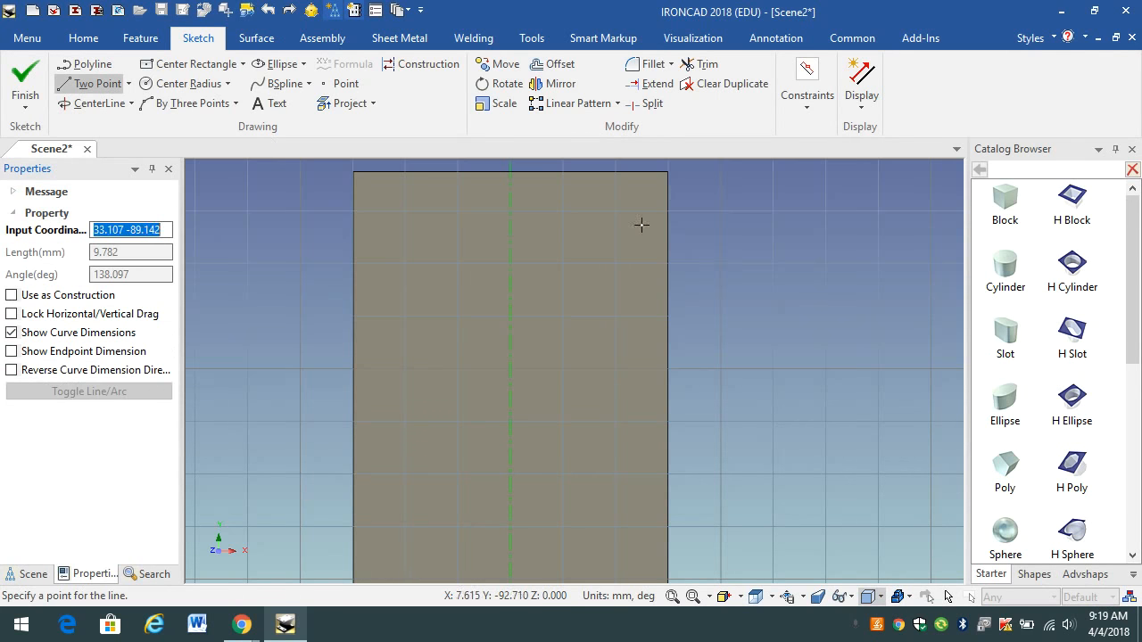
left_click(667, 172)
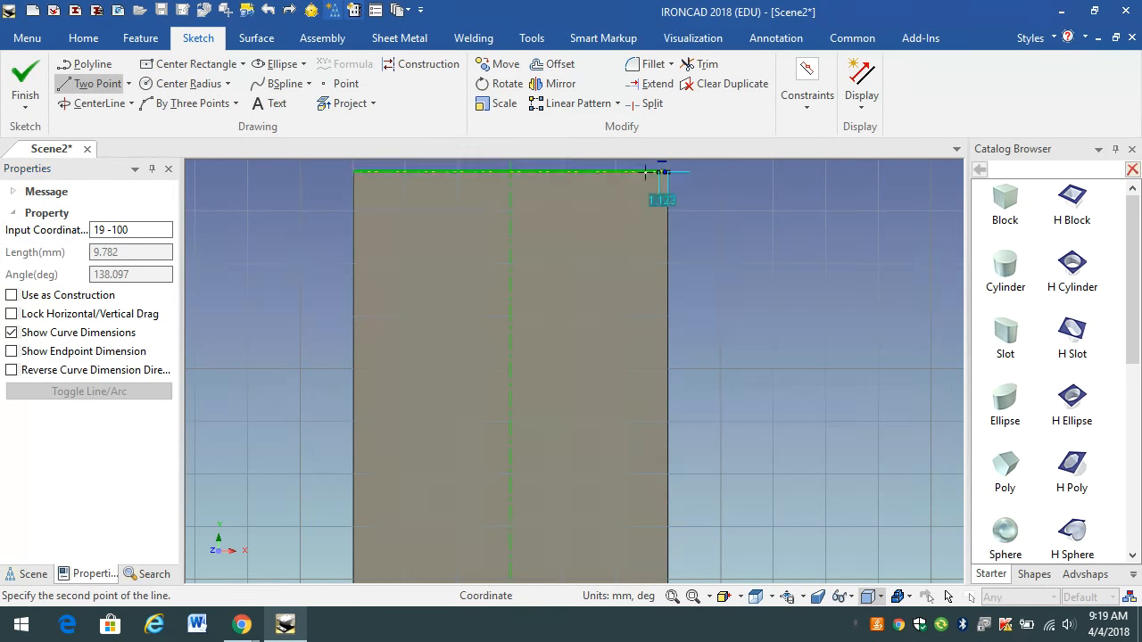
right_click(607, 171)
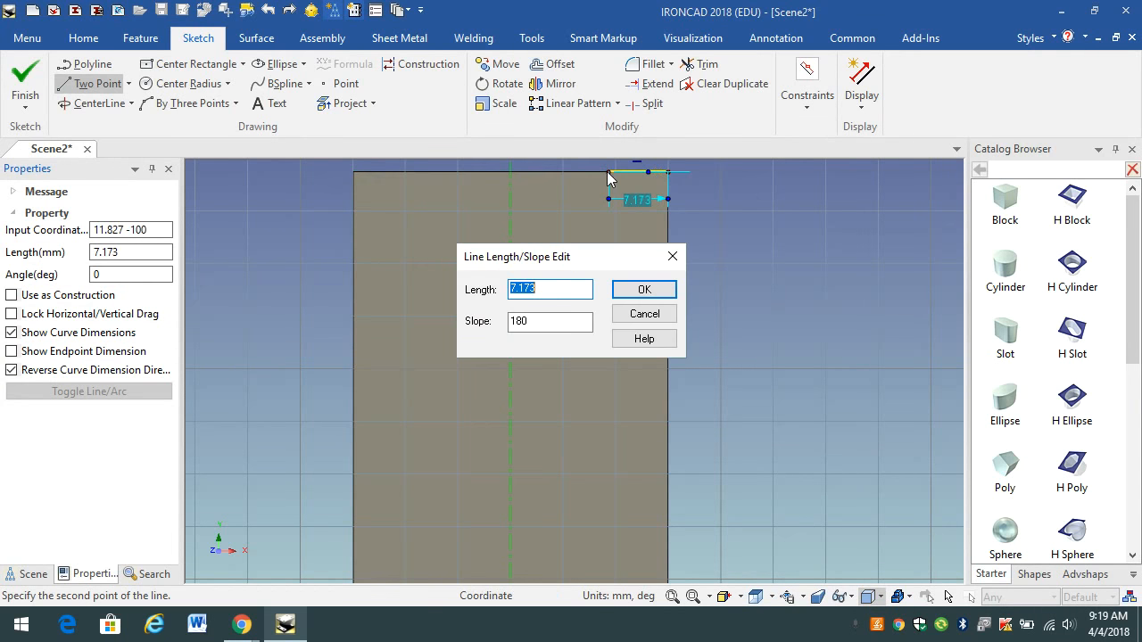
type("7")
key("Return")
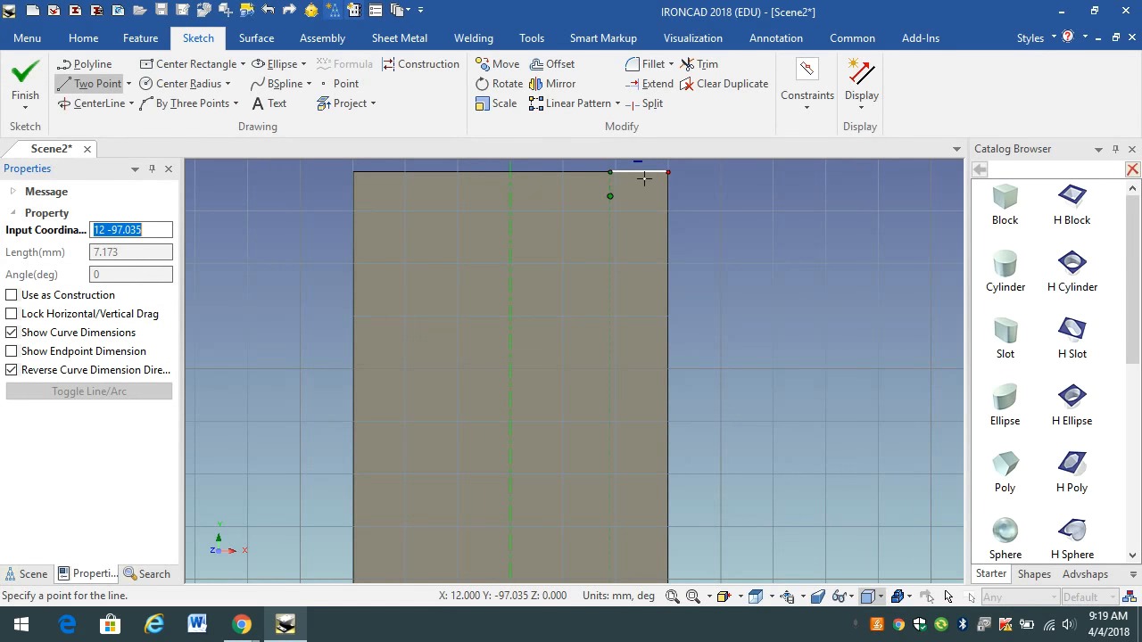
left_click(948, 597)
left_click(638, 172)
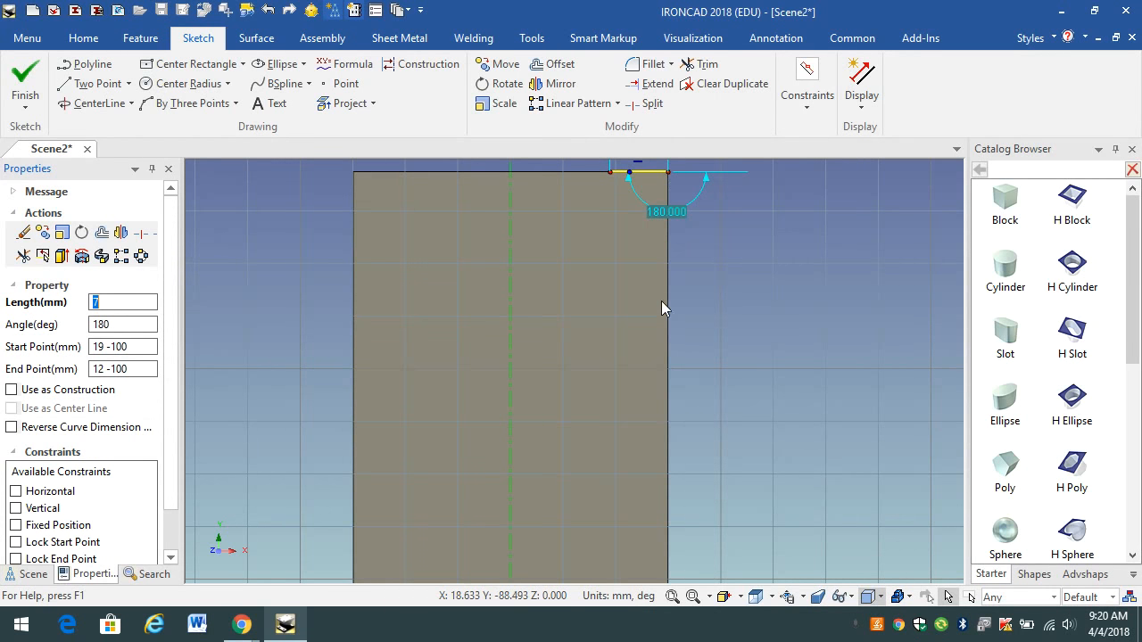
Step: Check the corner dimensions on the slide in Chrome and draw a 34 mm line down the plate's right edge from the upper corner
mouse_move(239, 628)
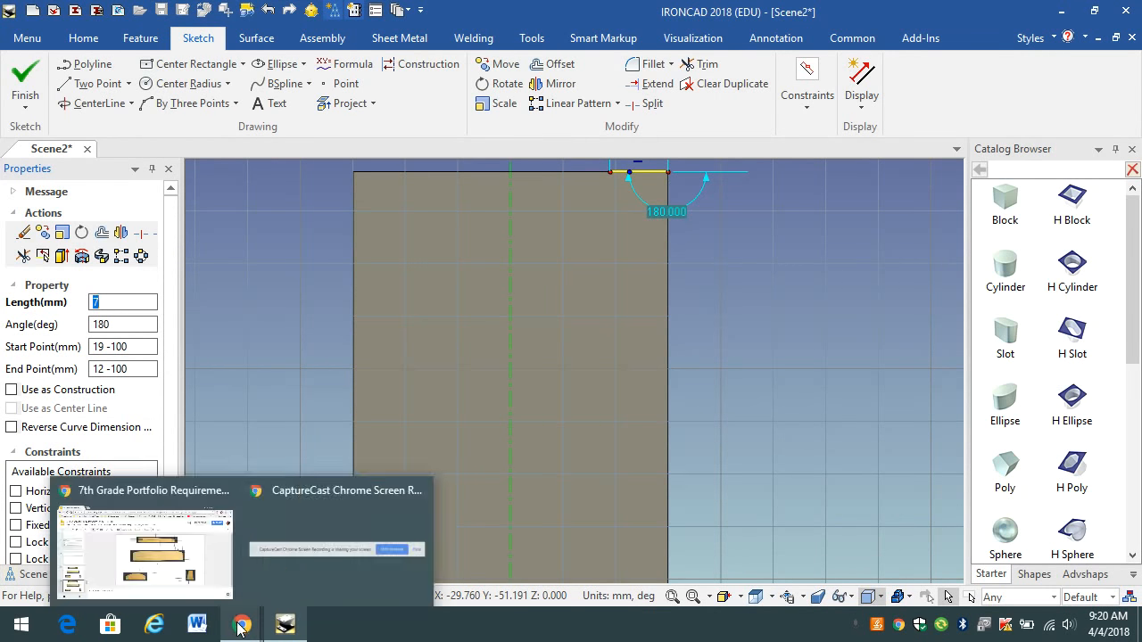
left_click(184, 513)
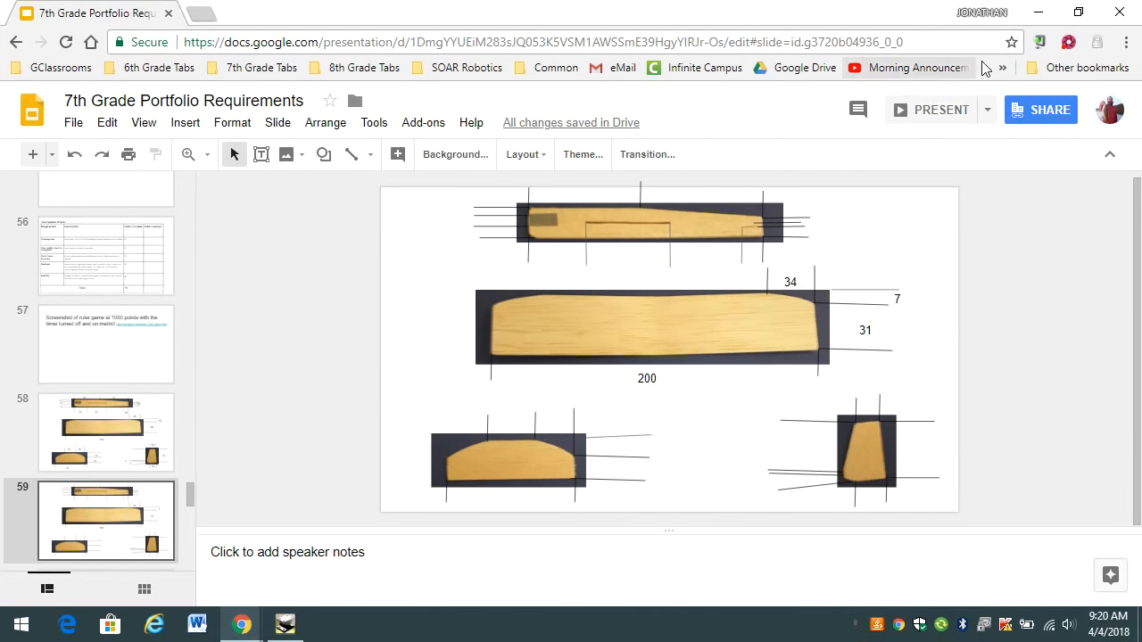
left_click(1034, 18)
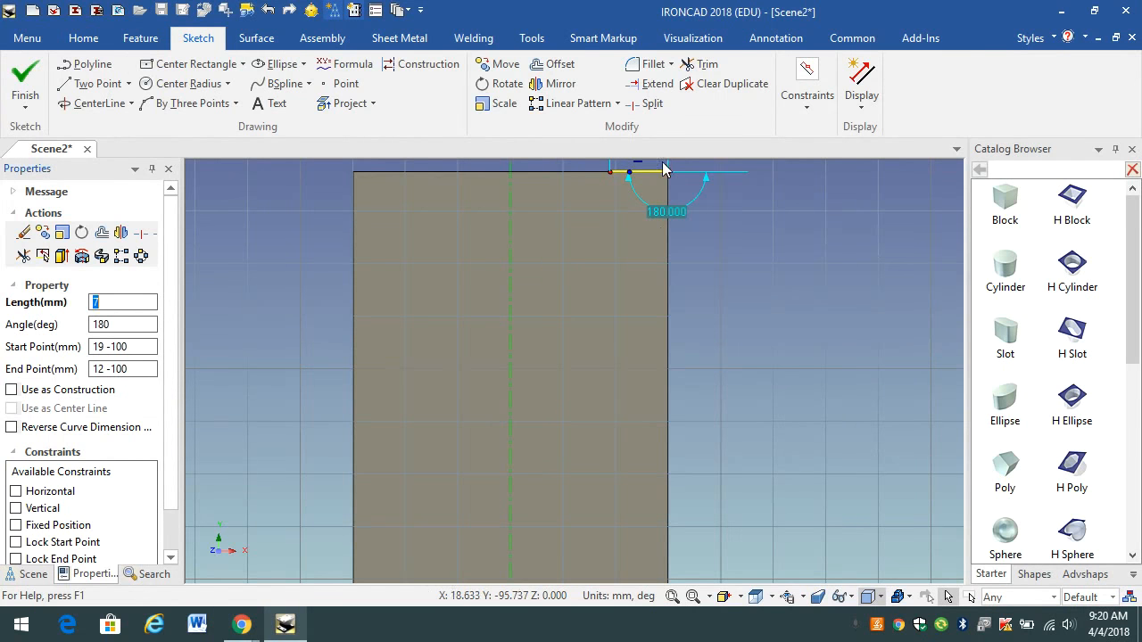
left_click(94, 83)
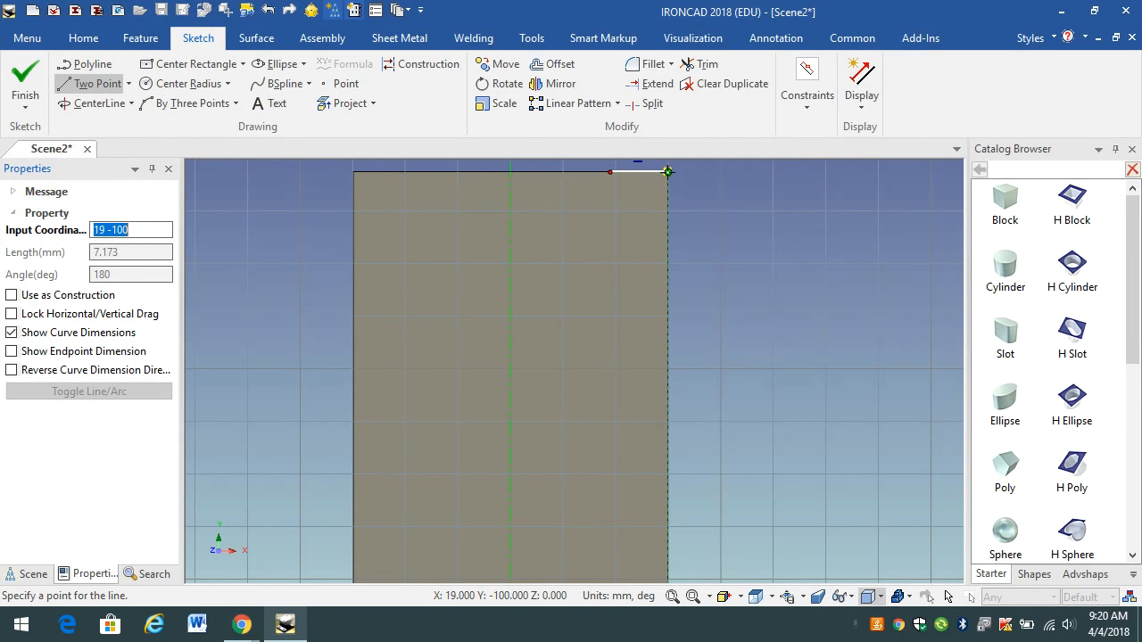
left_click(667, 171)
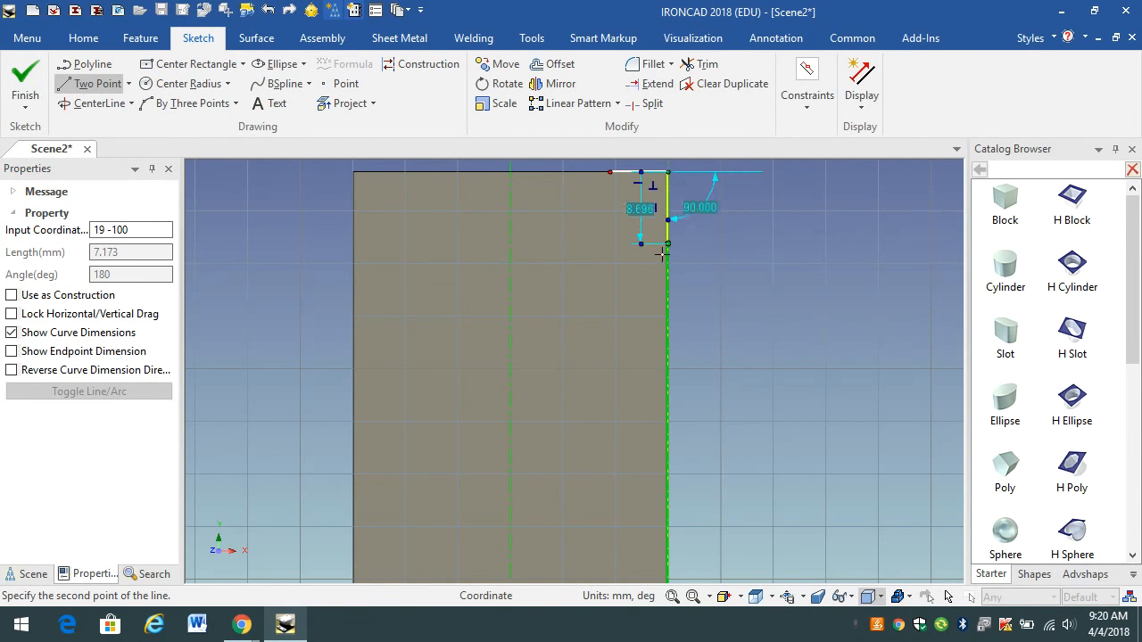
right_click(662, 323)
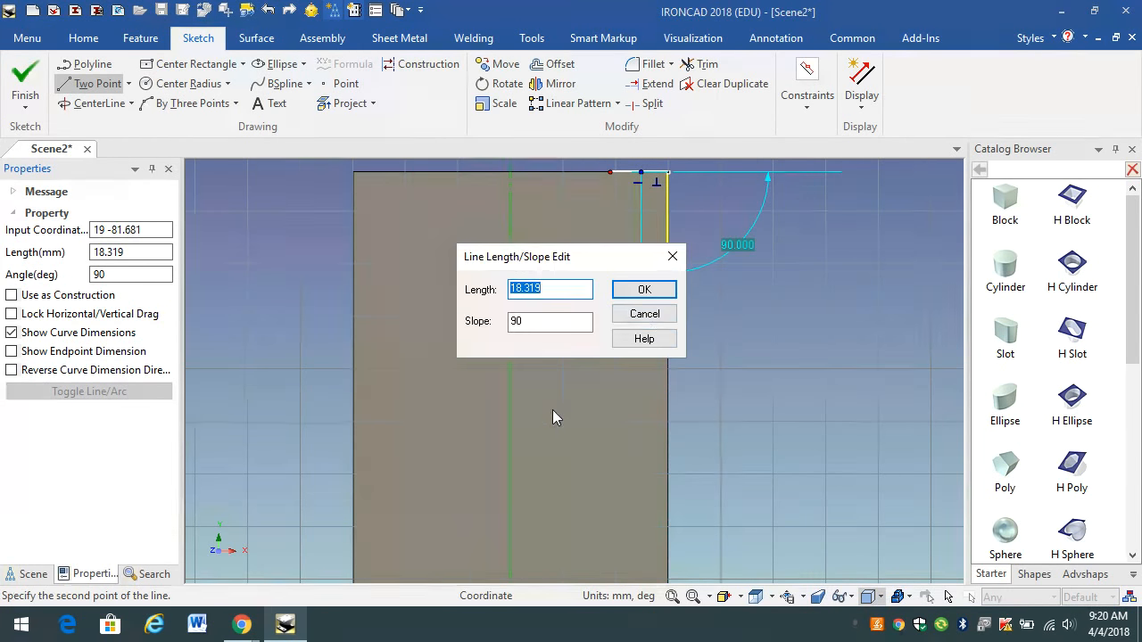
type("34")
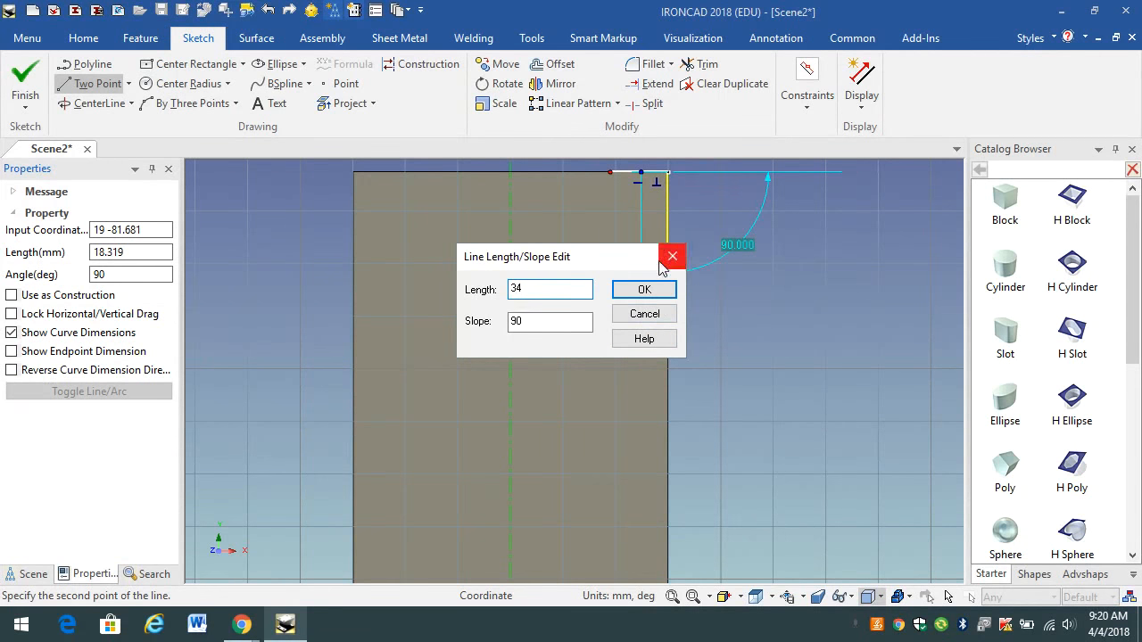
left_click(644, 289)
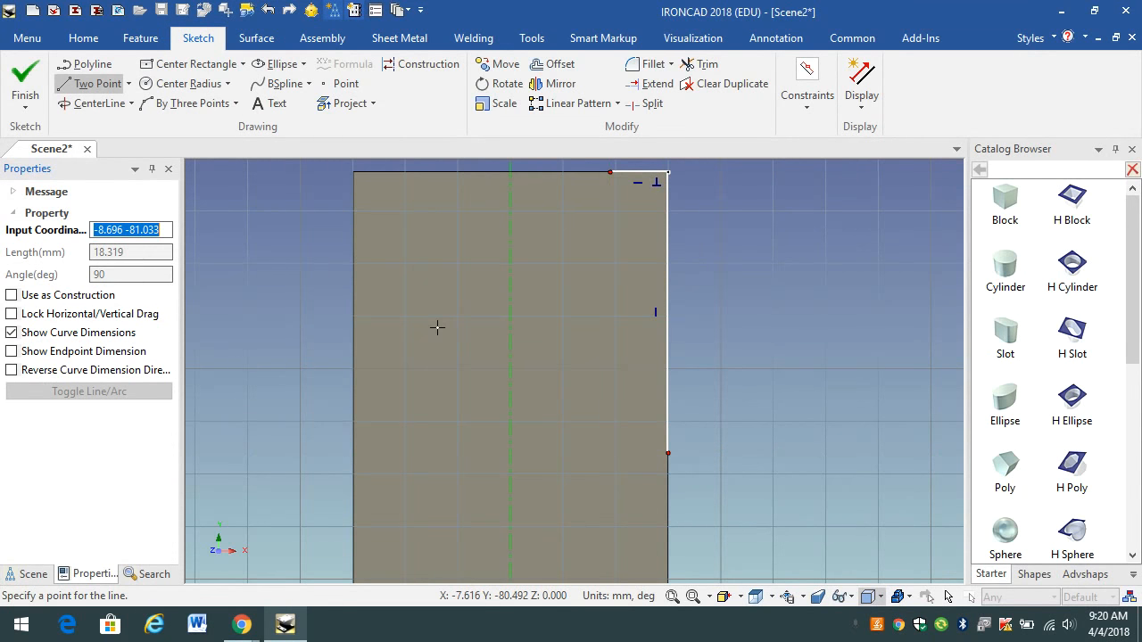
Step: Join the free ends of the 7 mm and 34 mm lines with an outward-bulging three-point arc of about 97.6 mm radius
left_click(188, 105)
left_click(188, 105)
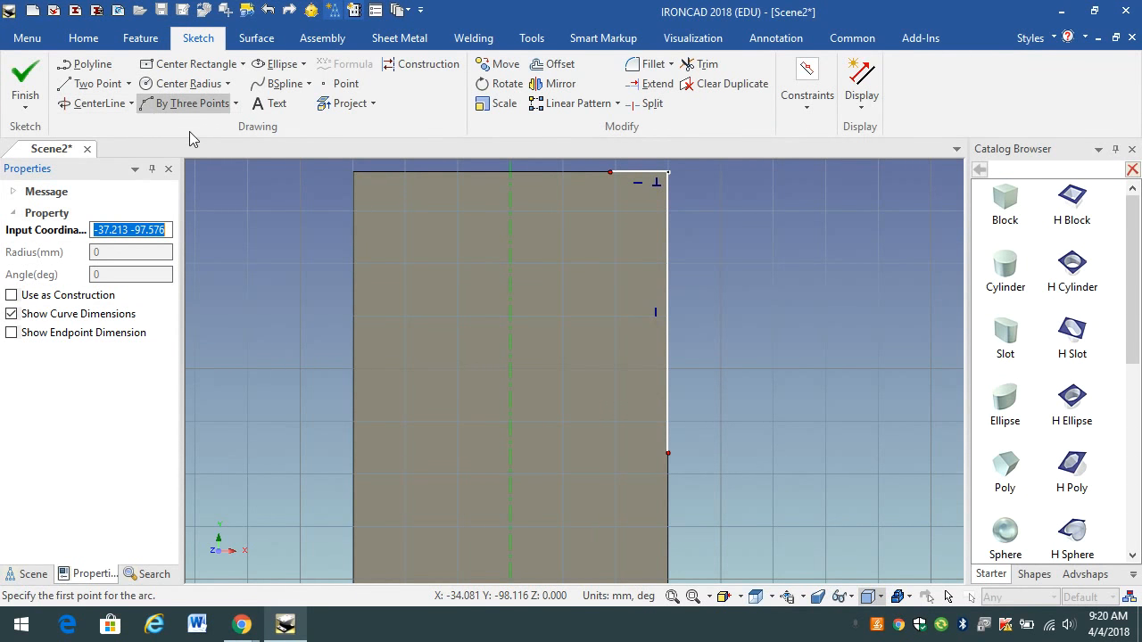
left_click(609, 171)
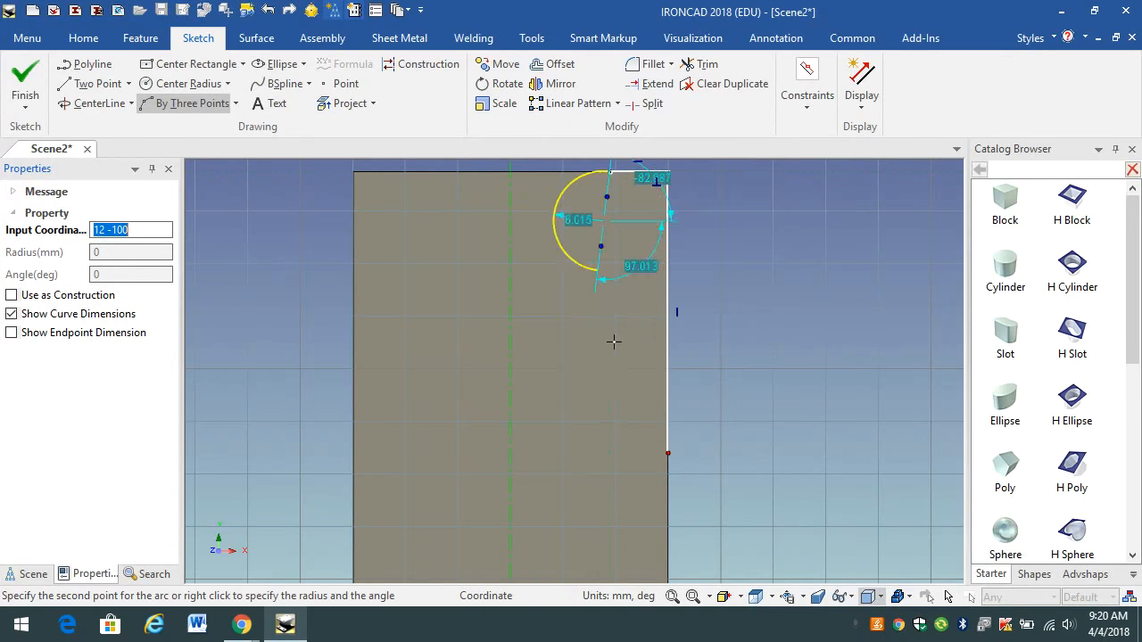
left_click(668, 454)
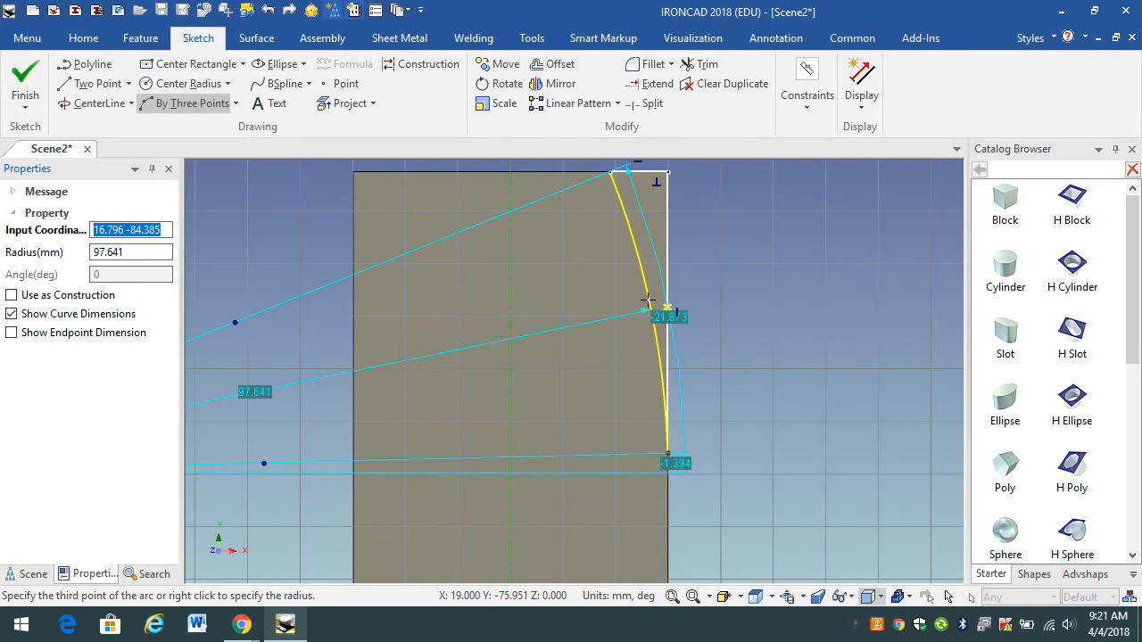
left_click(647, 301)
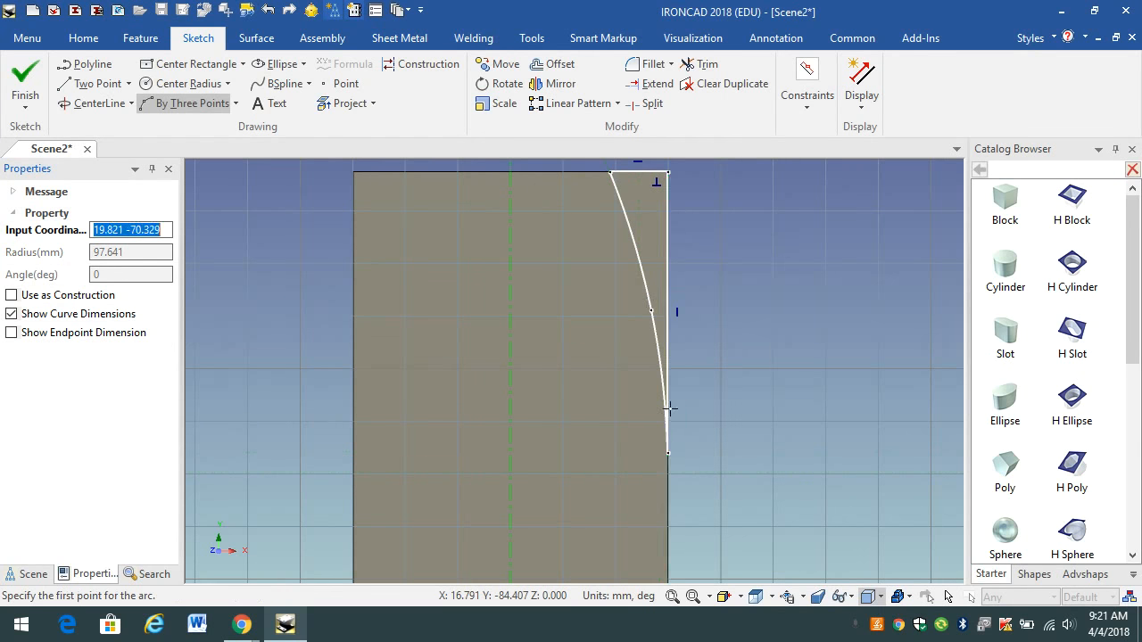
scroll(669, 410, "up", 2)
scroll(672, 402, "up", 1)
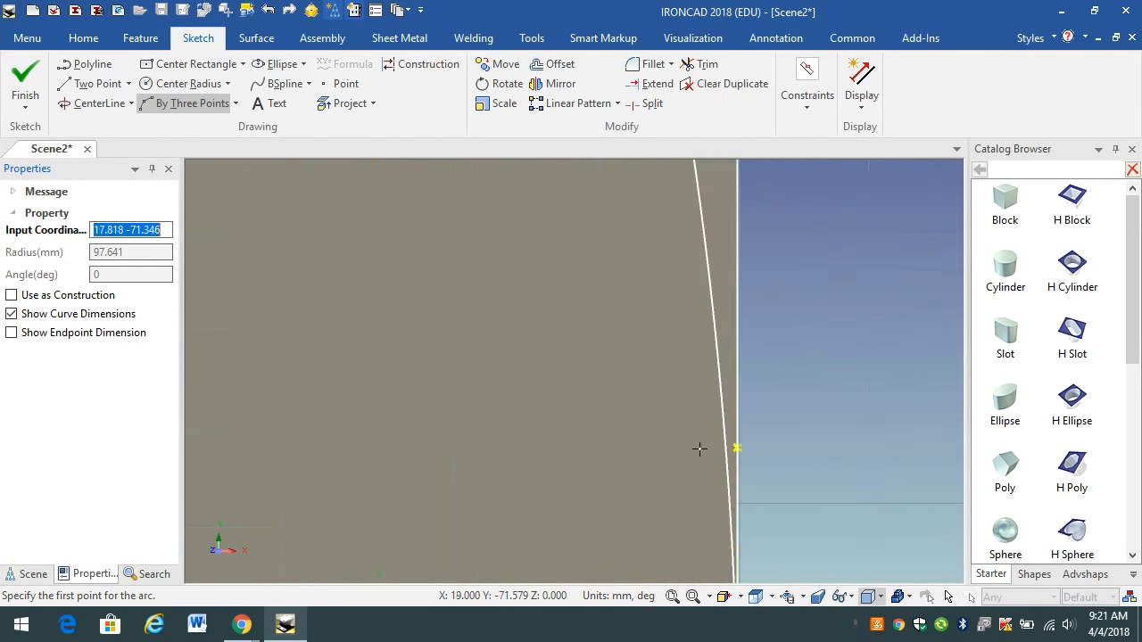
scroll(722, 522, "down", 2)
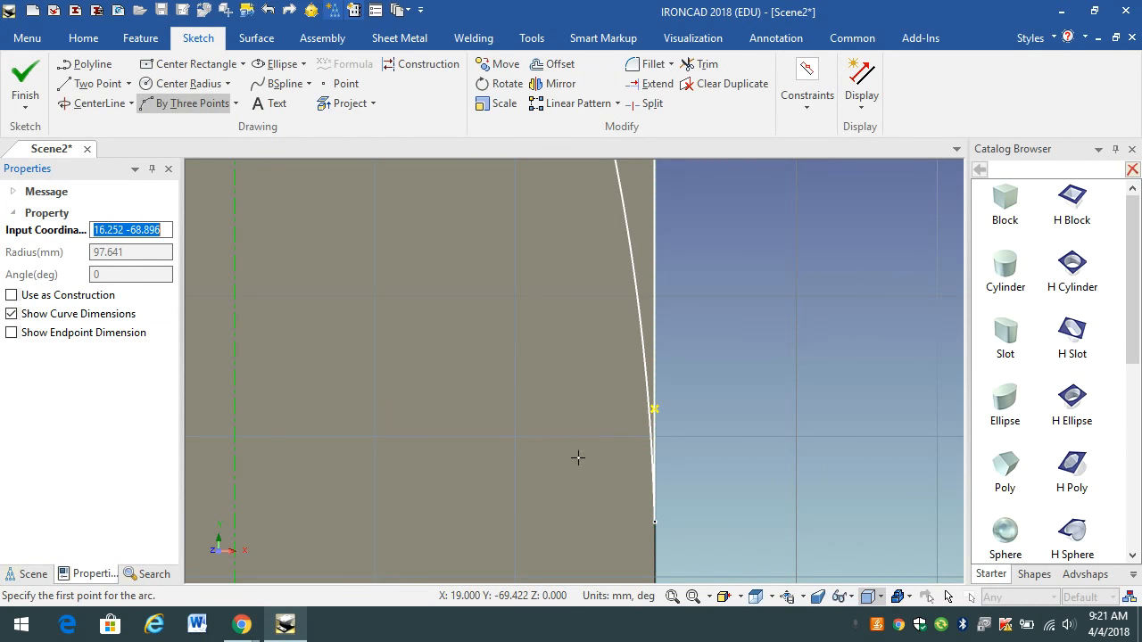
scroll(544, 310, "down", 4)
scroll(536, 296, "down", 1)
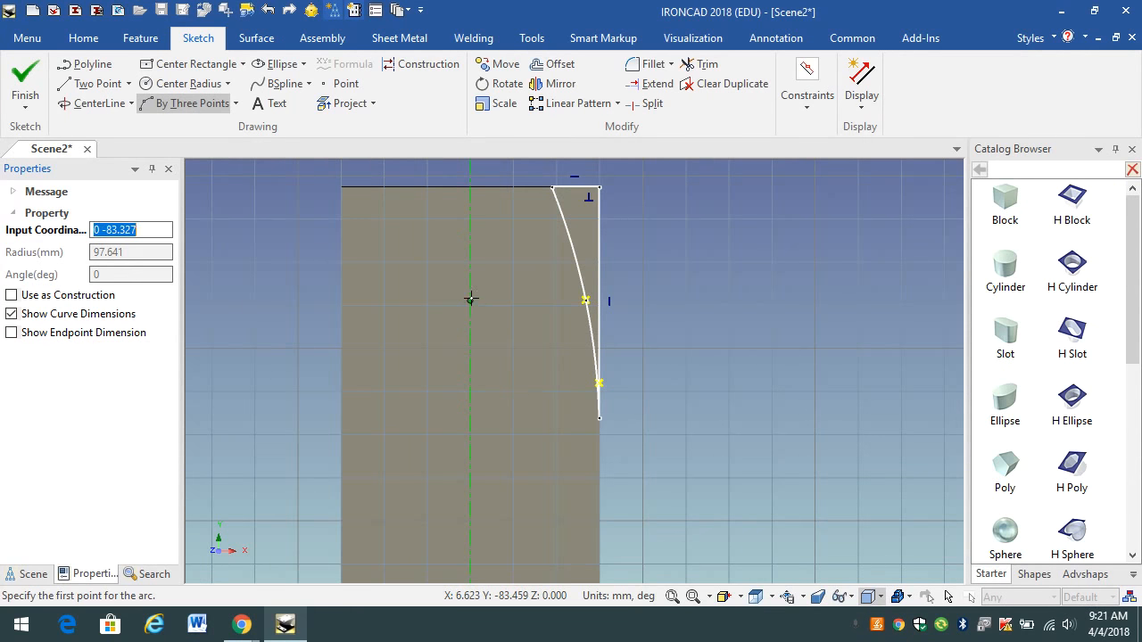
Step: Draw a 100 mm line down the plate's left edge from its upper corner, and a horizontal line about 70 mm long from its lower end
left_click(674, 600)
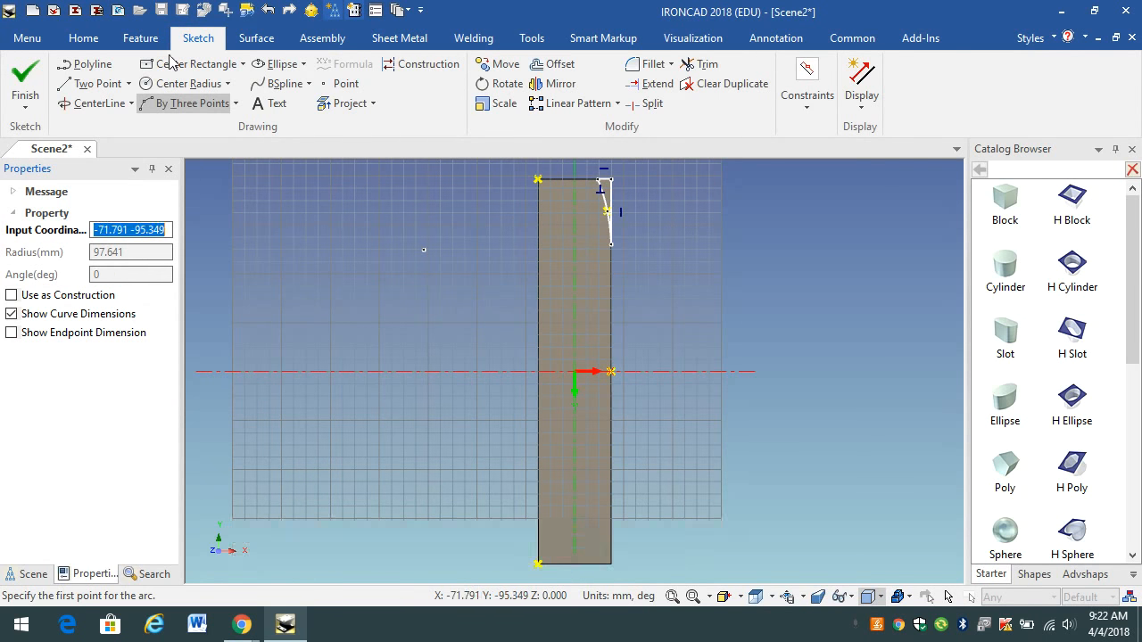
left_click(85, 89)
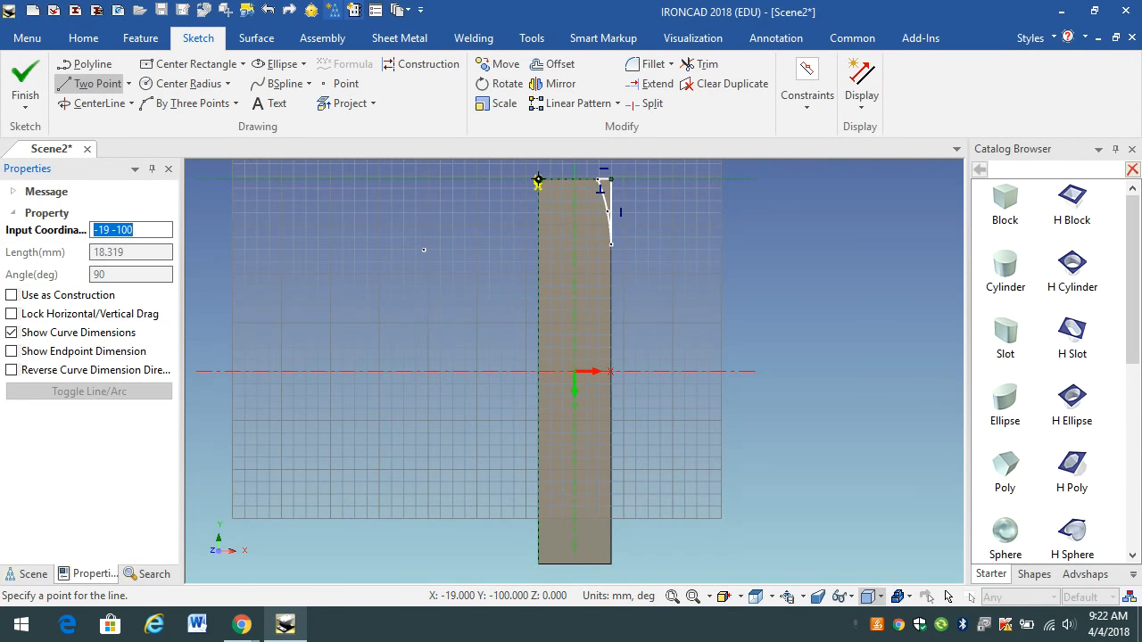
left_click(538, 179)
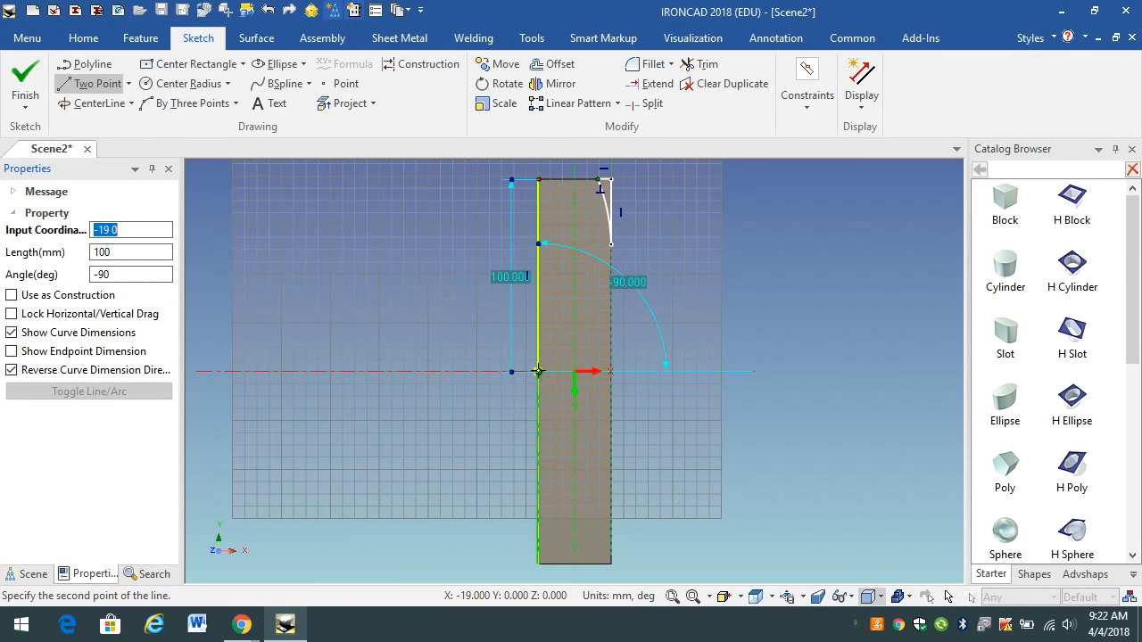
right_click(538, 369)
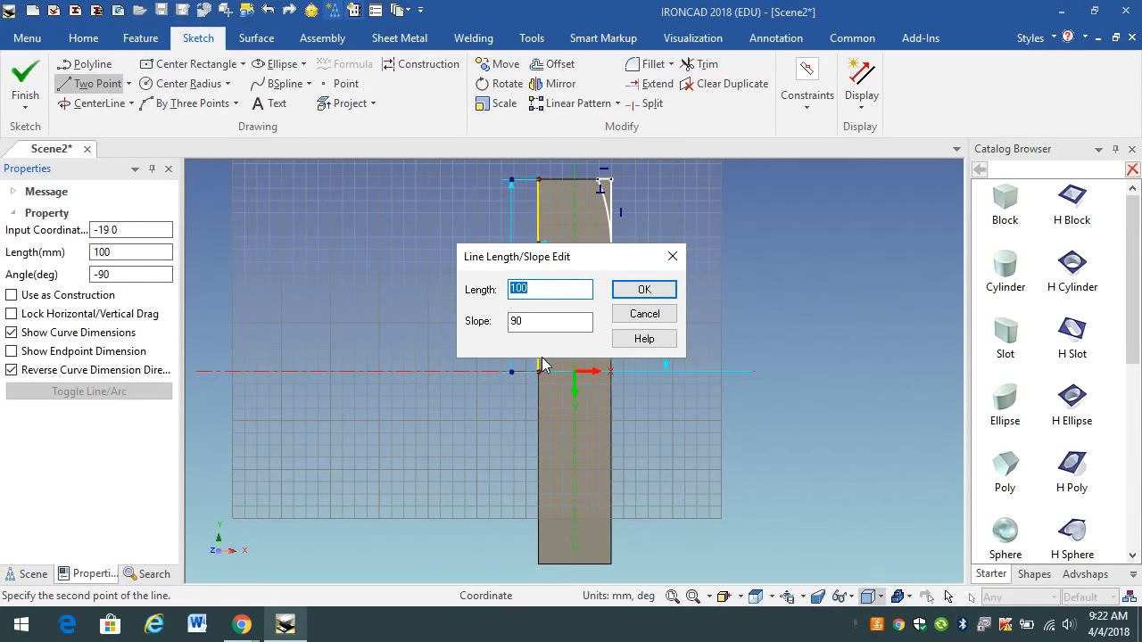
left_click(643, 290)
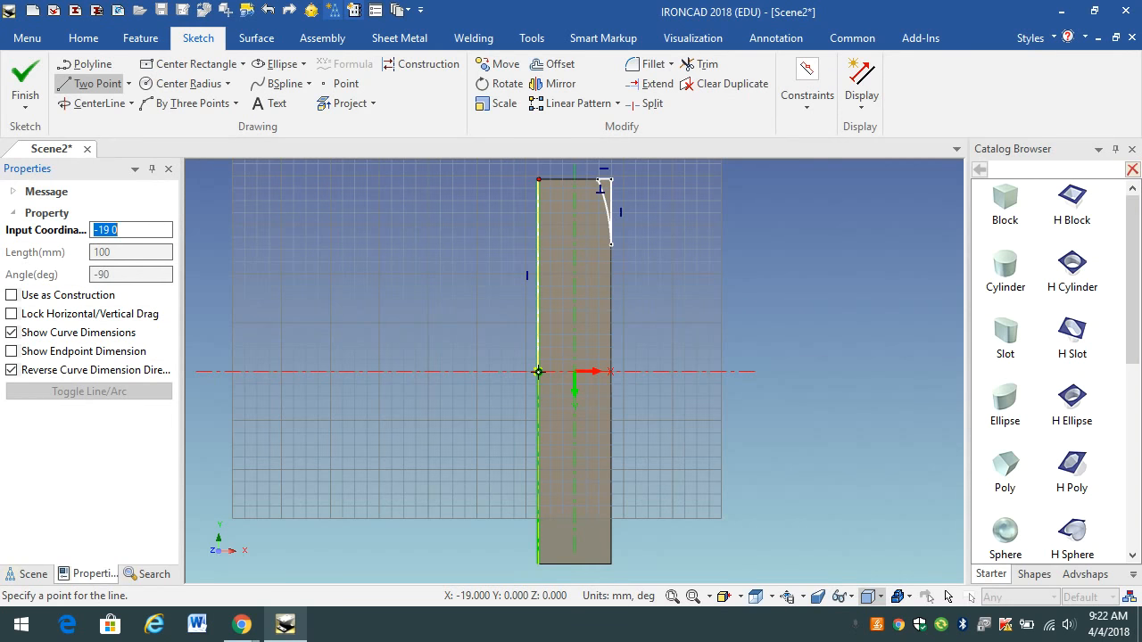
left_click(538, 371)
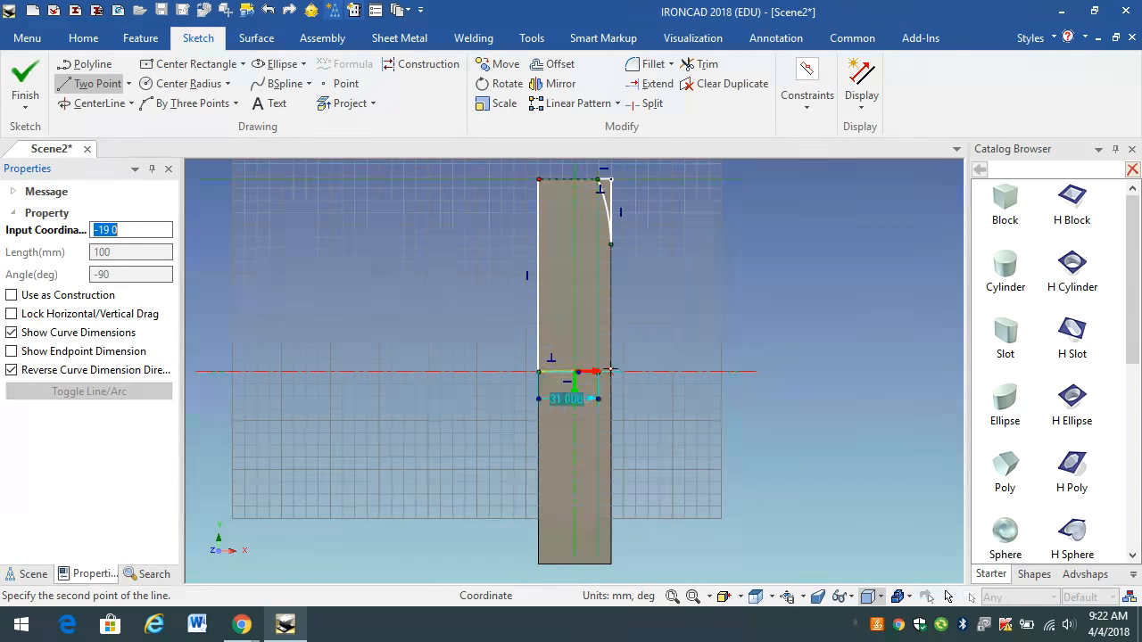
left_click(671, 371)
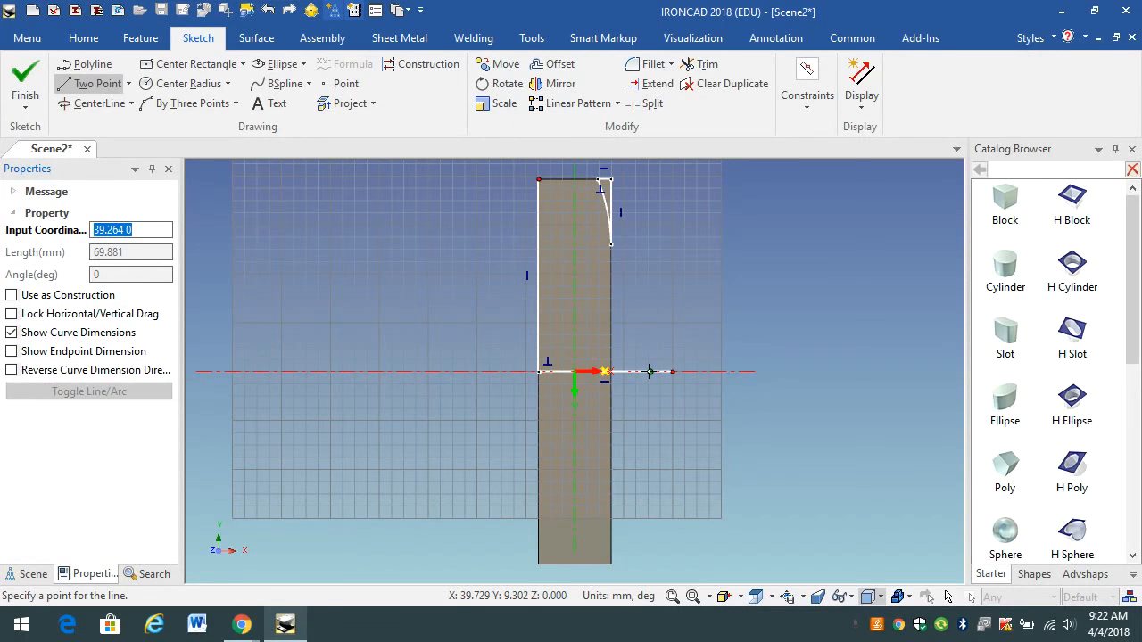
Step: Mirror a copy of the upper-right corner's arc, 7 mm line and 34 mm line across the horizontal line through the plate's middle
left_click(560, 85)
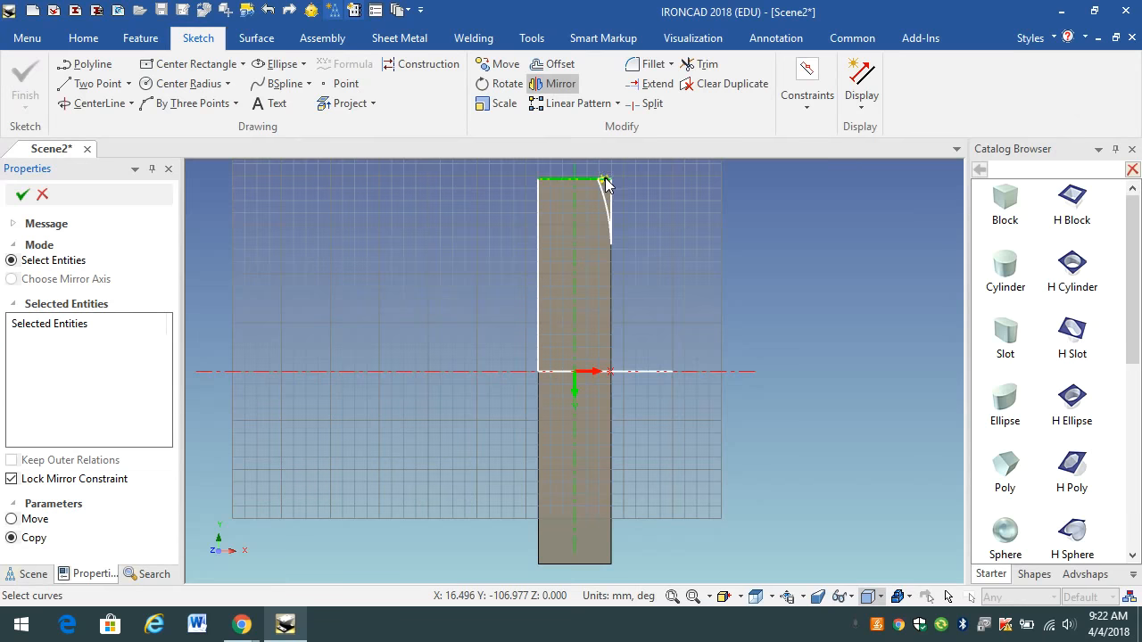
scroll(611, 163, "up", 2)
scroll(607, 179, "up", 2)
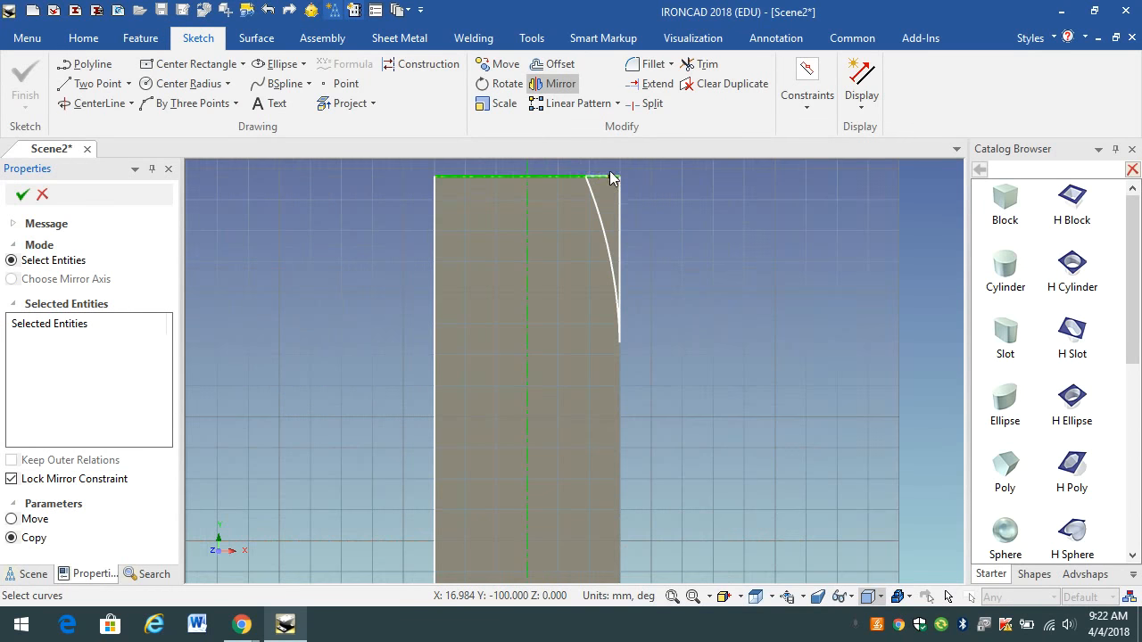
scroll(608, 169, "up", 2)
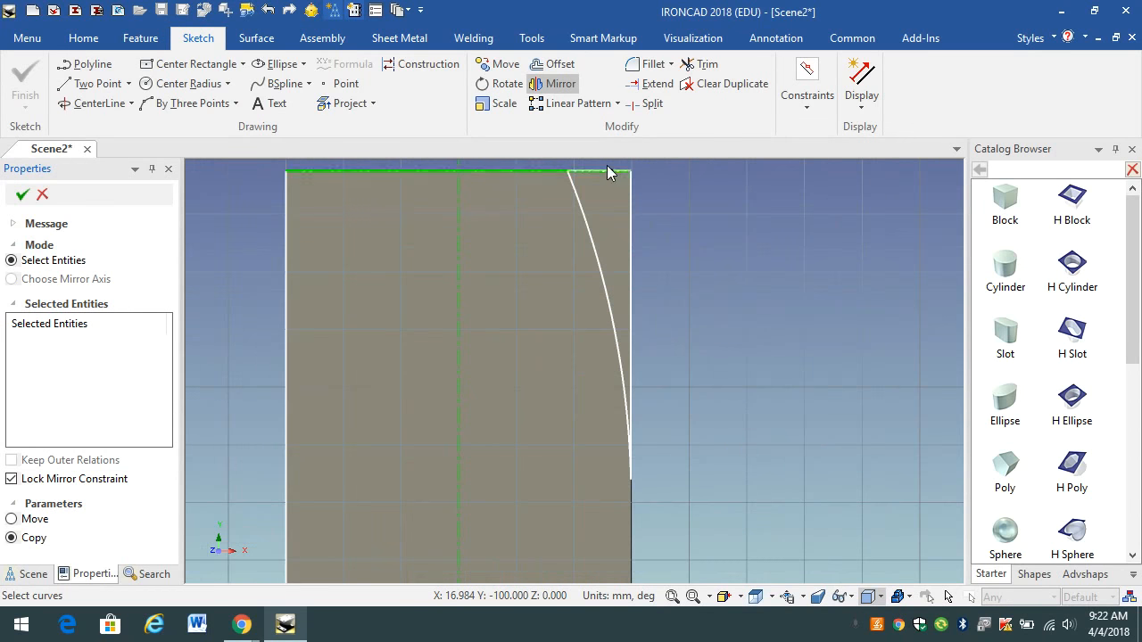
left_click(589, 229)
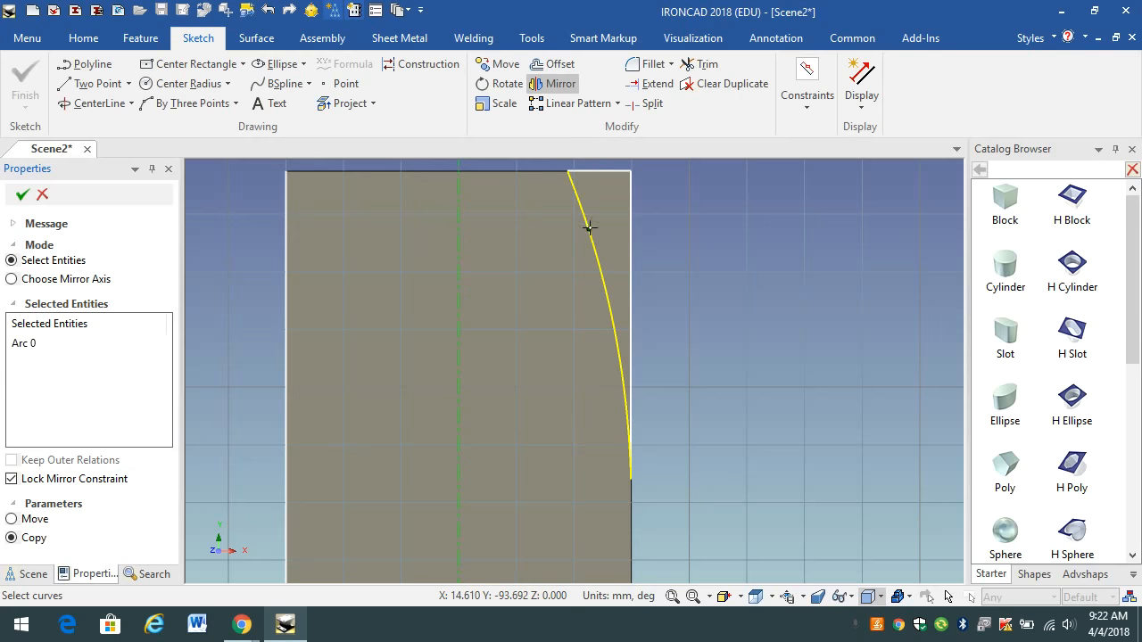
left_click(607, 171)
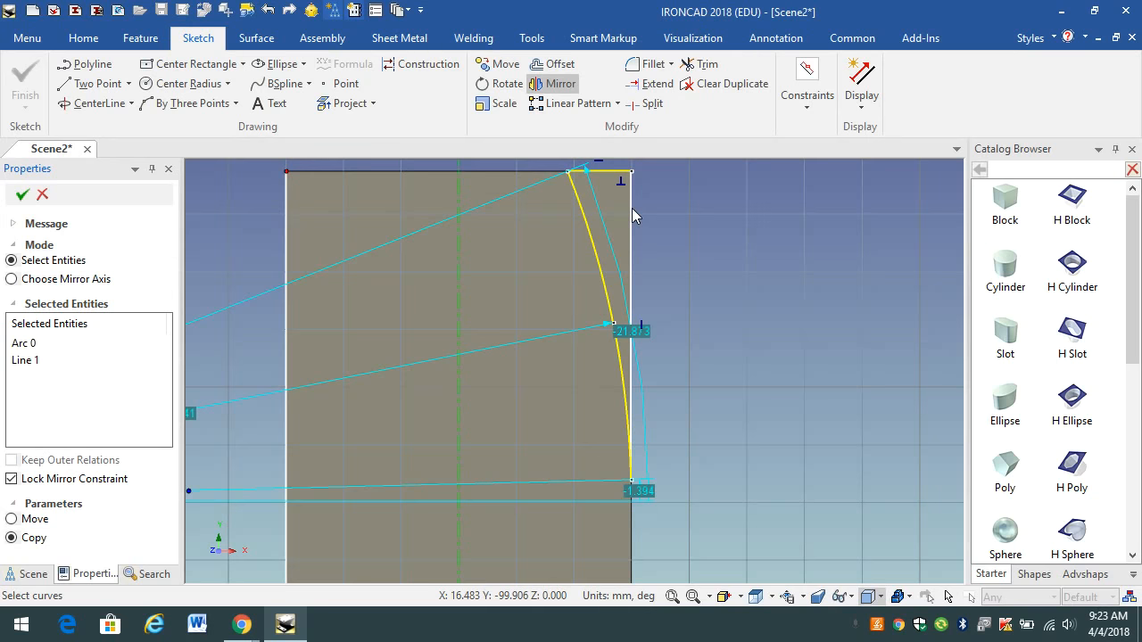
left_click(631, 208)
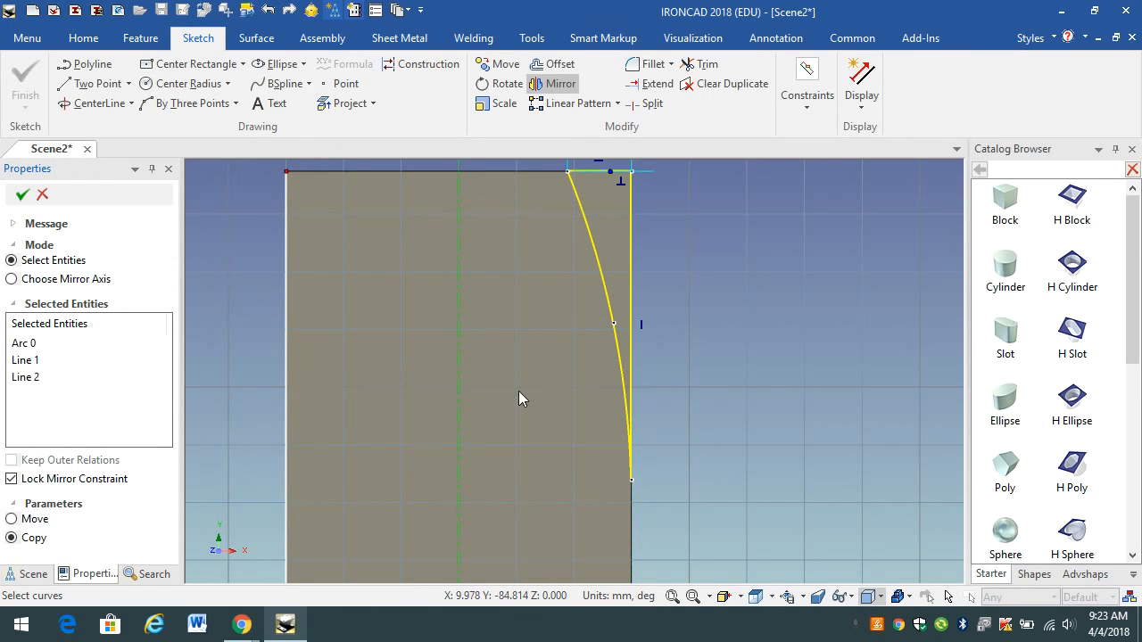
scroll(513, 323, "down", 8)
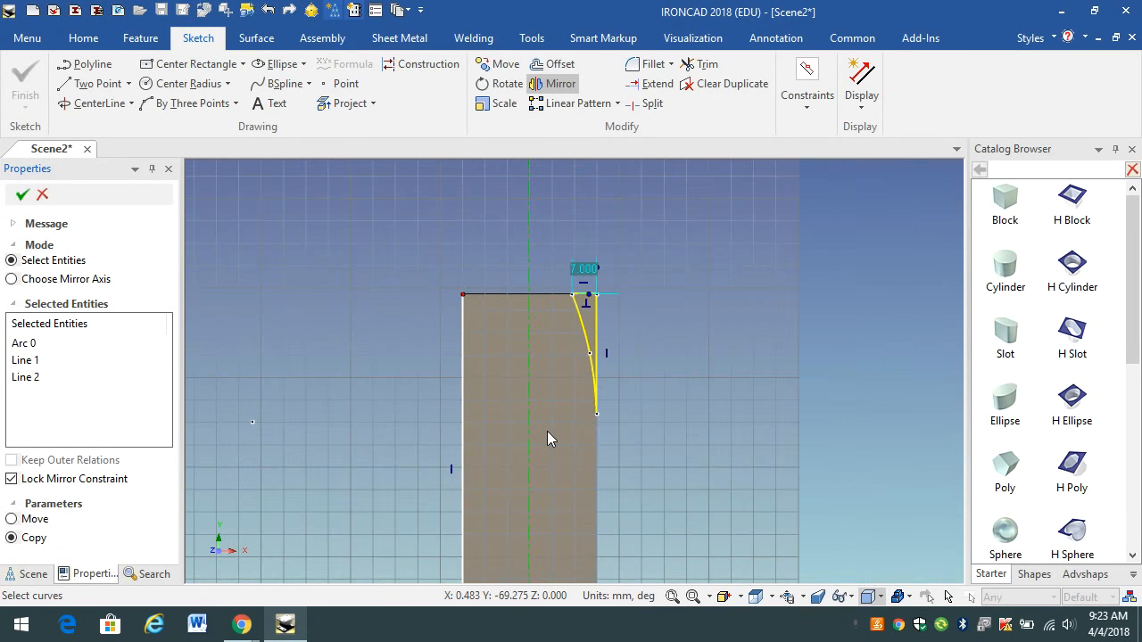
scroll(555, 470, "up", 4)
scroll(576, 470, "down", 2)
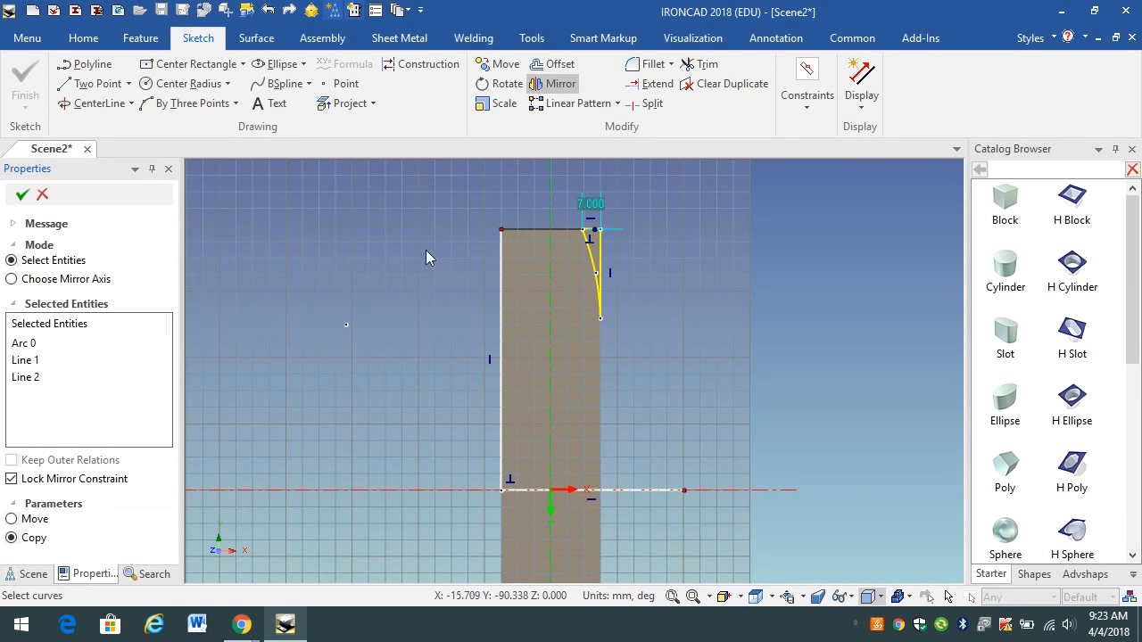
left_click(11, 280)
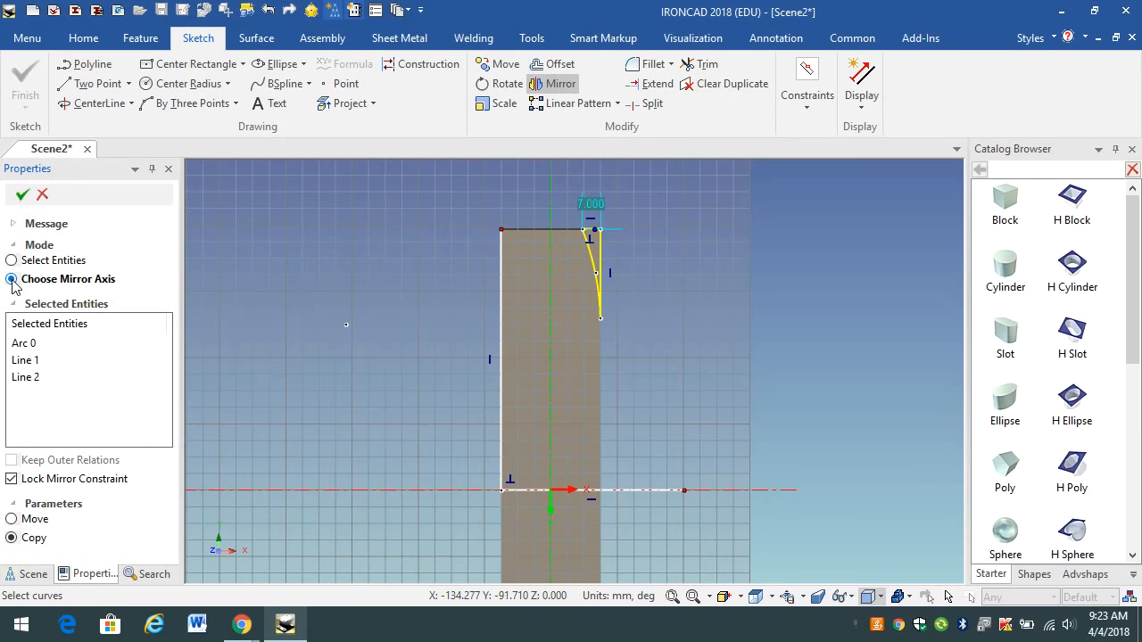
left_click(633, 489)
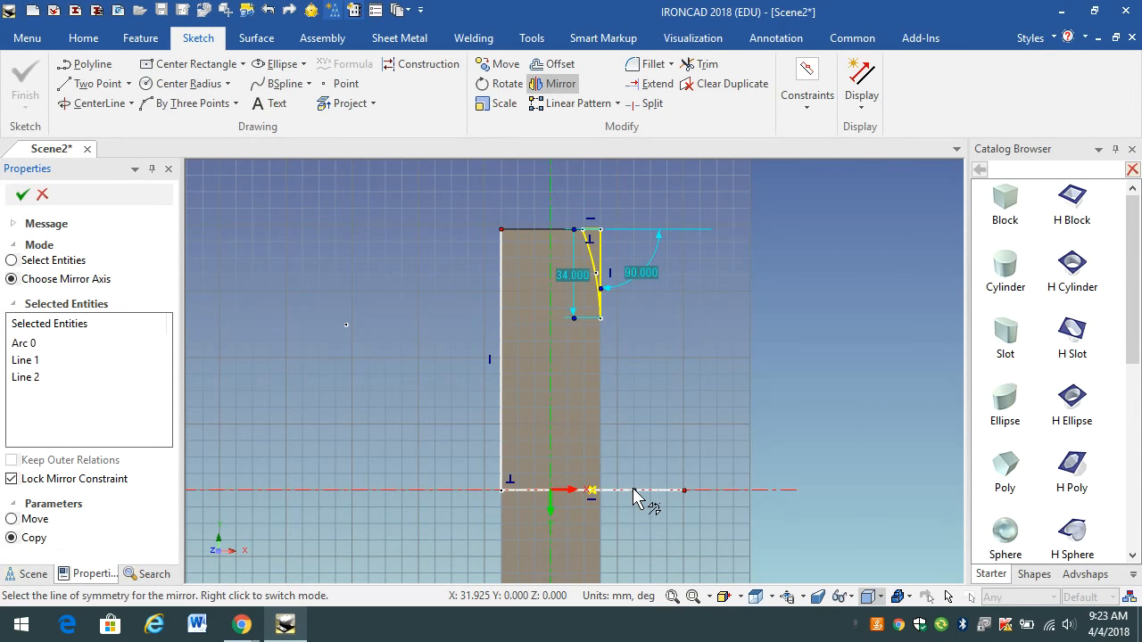
left_click(674, 599)
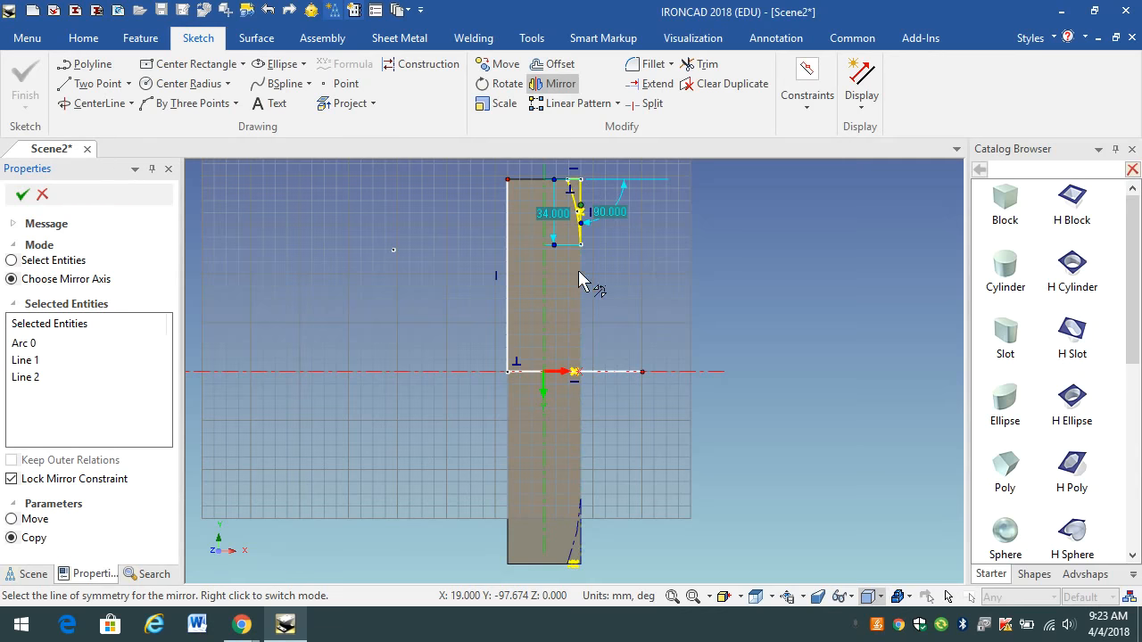
left_click(22, 196)
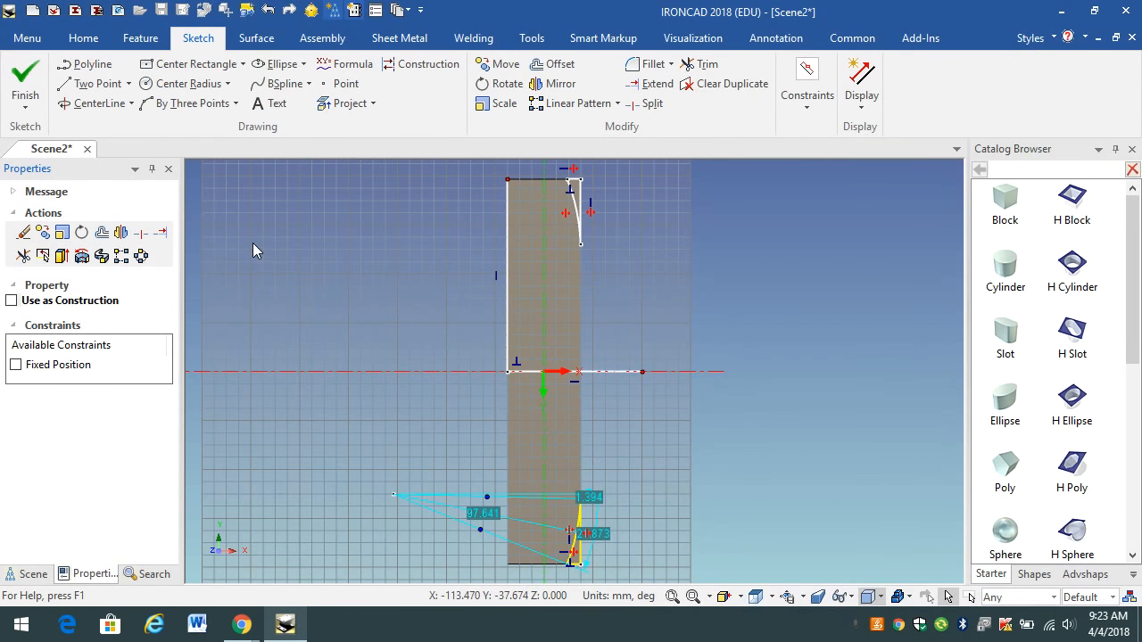
Step: Trim away the 100 mm line on the plate's left edge and the horizontal line through its middle
left_click(705, 66)
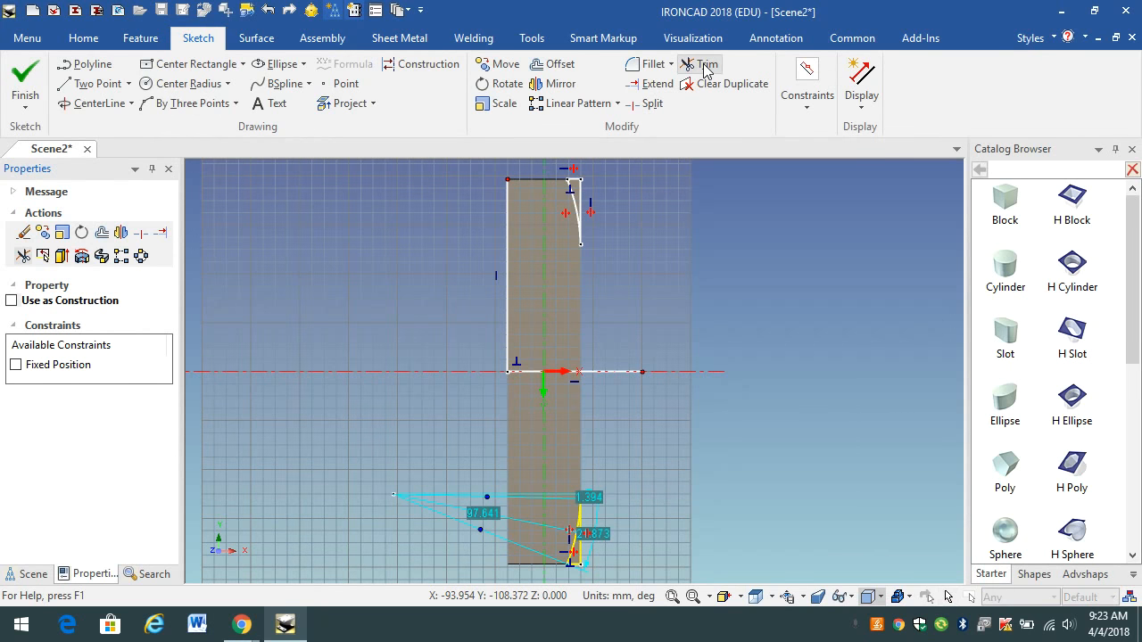
left_click(508, 275)
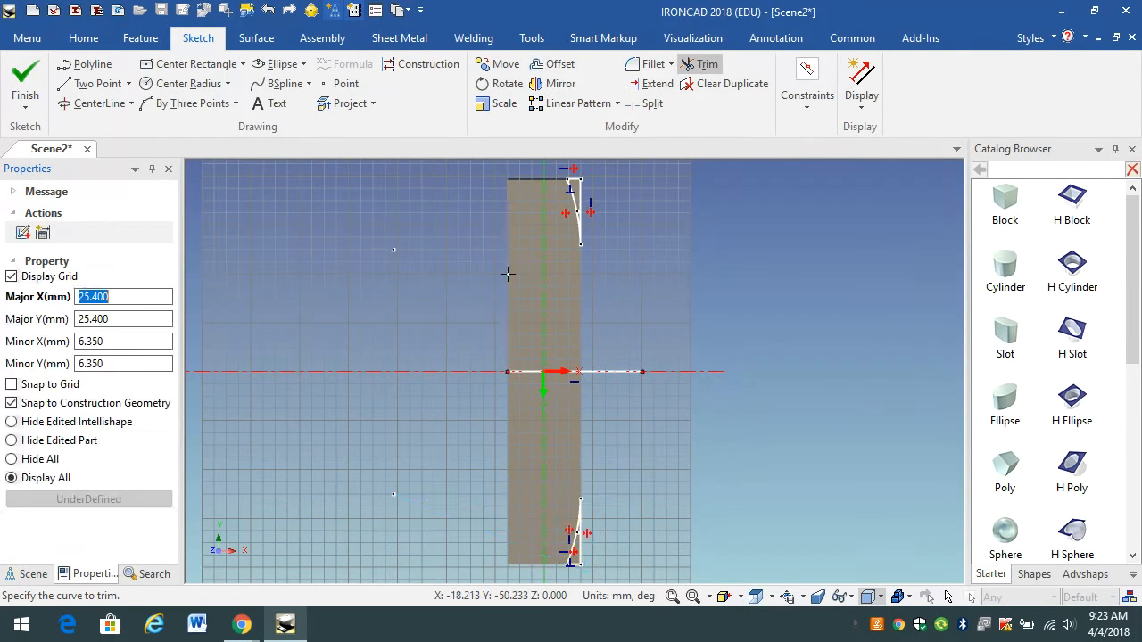
left_click(604, 372)
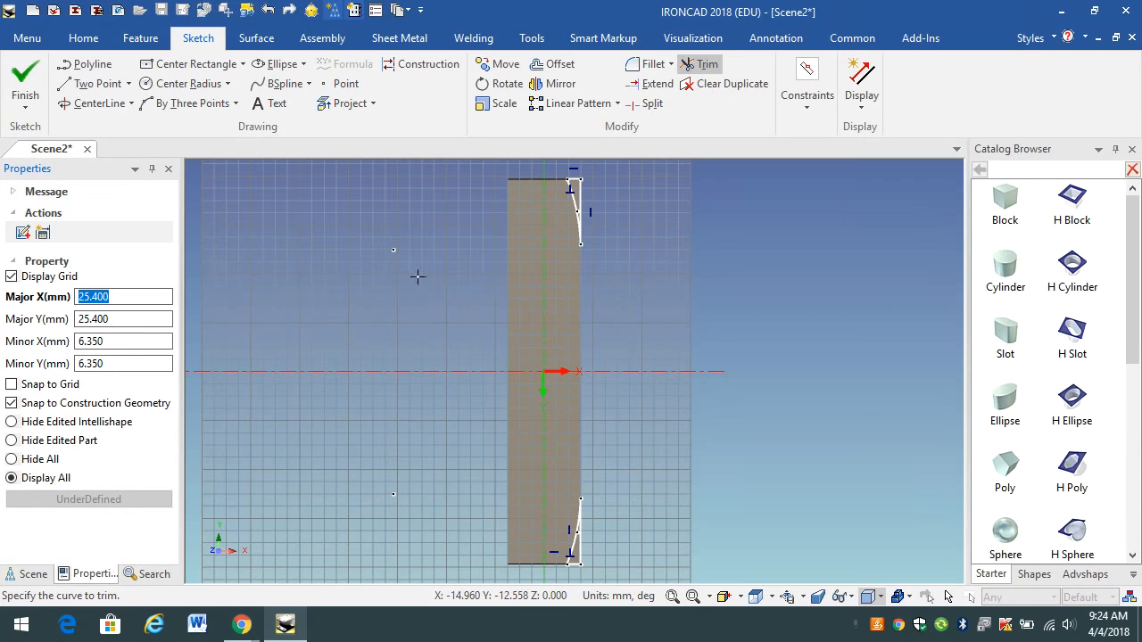
Step: Draw a horizontal line about 50.5 mm long from the midpoint of the plate's left edge, extending past its right edge
scroll(444, 258, "down", 1)
mouse_move(445, 258)
middle_mouse_down("shift")
mouse_move(536, 334)
mouse_move(606, 357)
middle_mouse_up("shift")
scroll(607, 357, "up", 2)
scroll(662, 464, "down", 3)
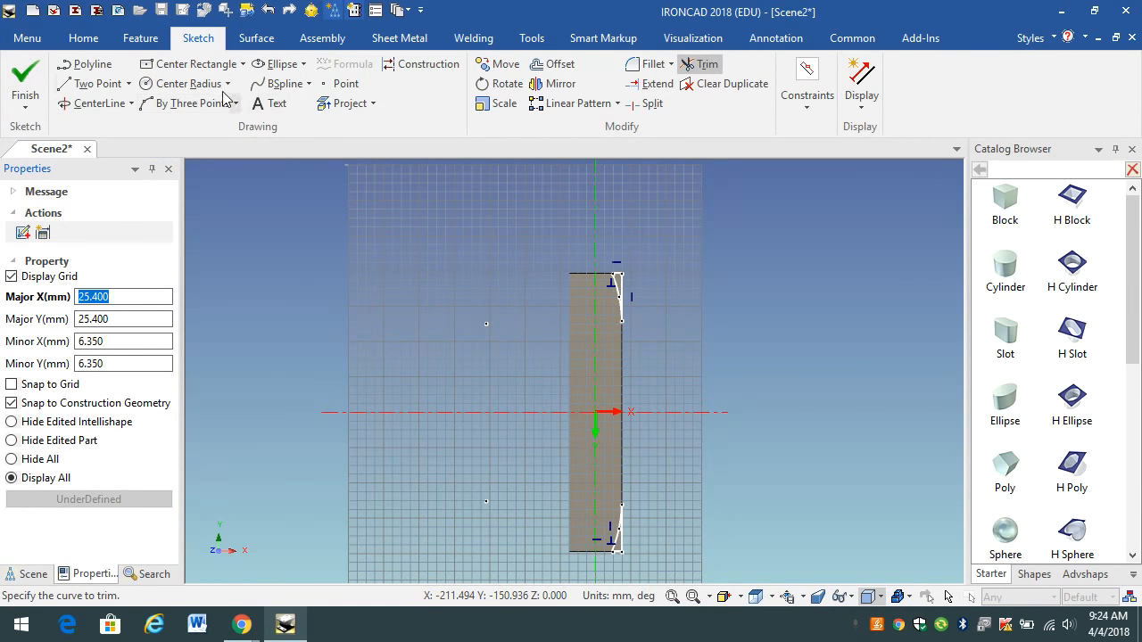
left_click(88, 84)
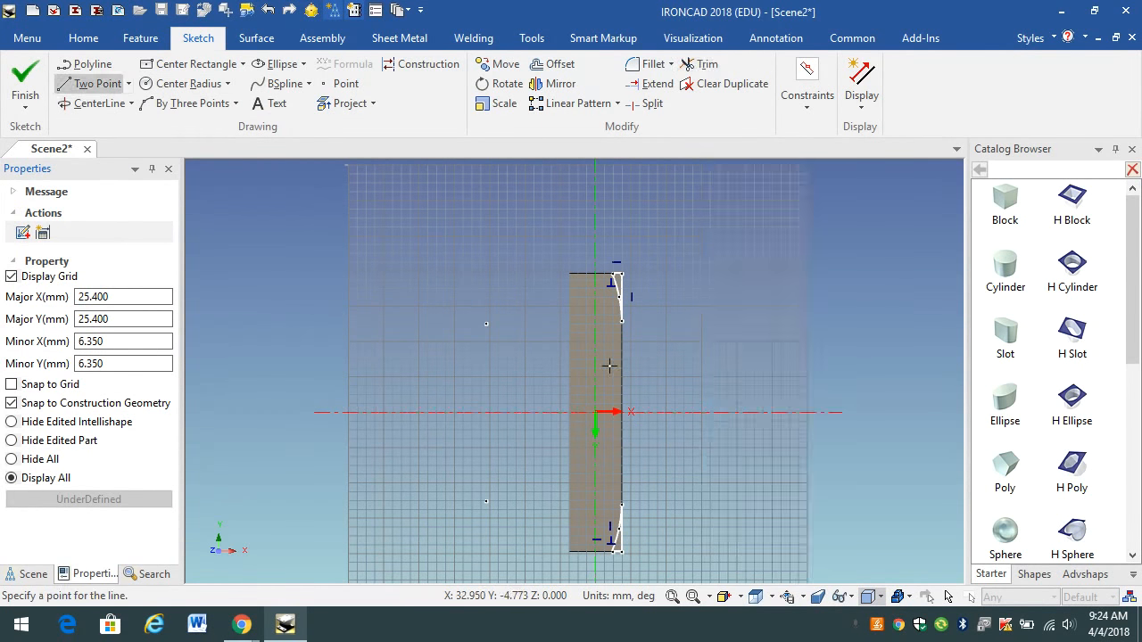
scroll(671, 419, "up", 1)
scroll(665, 412, "up", 1)
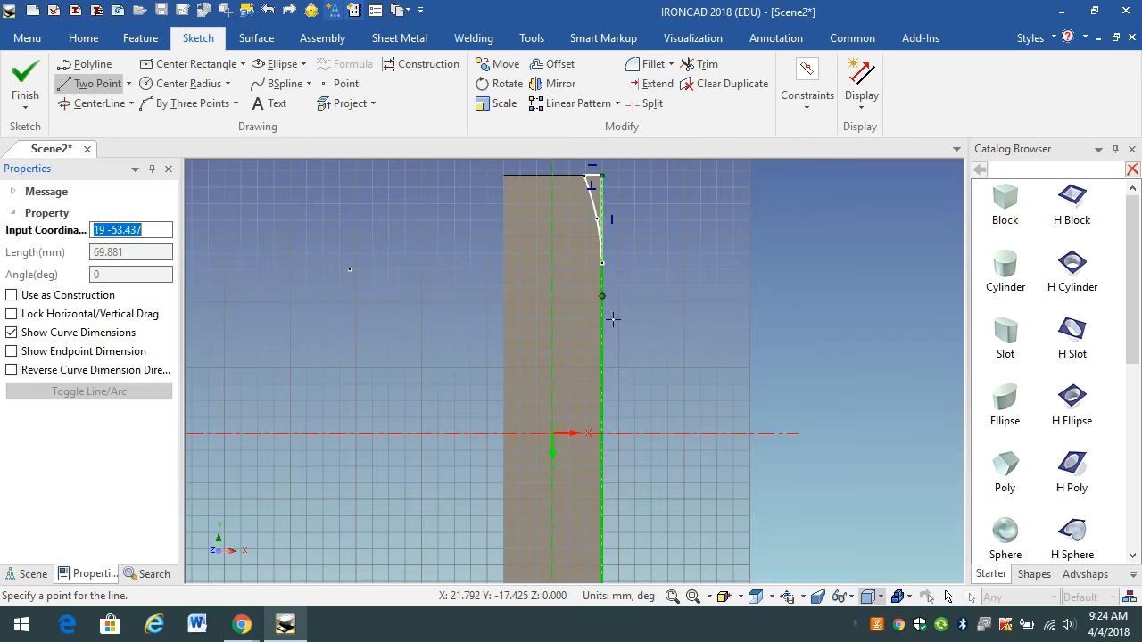
scroll(624, 285, "up", 2)
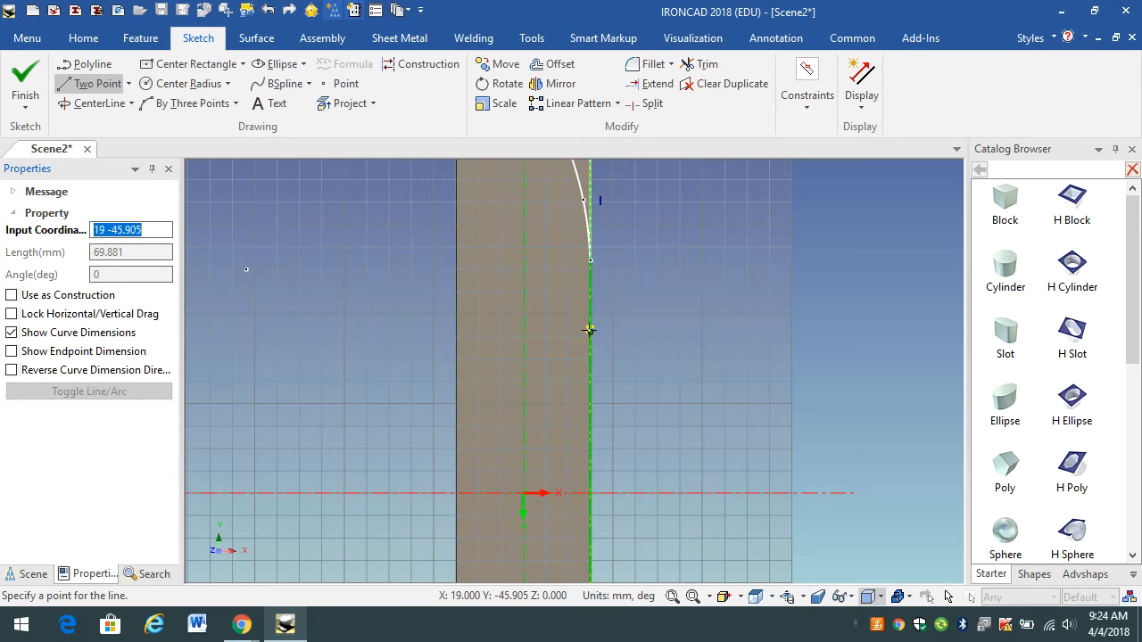
left_click(456, 495)
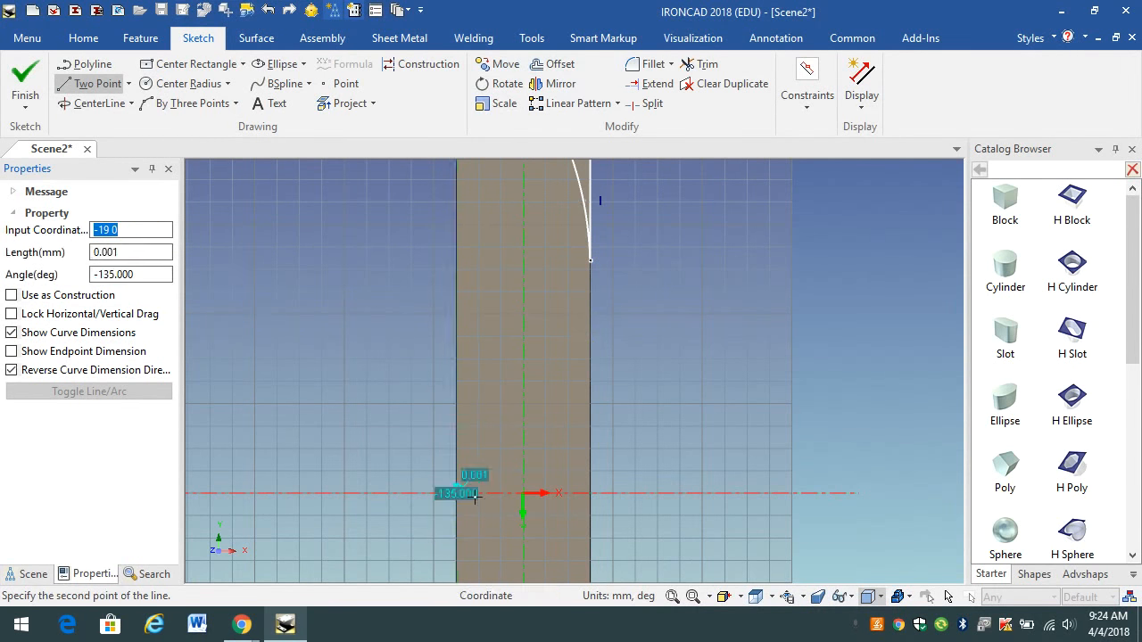
left_click(633, 494)
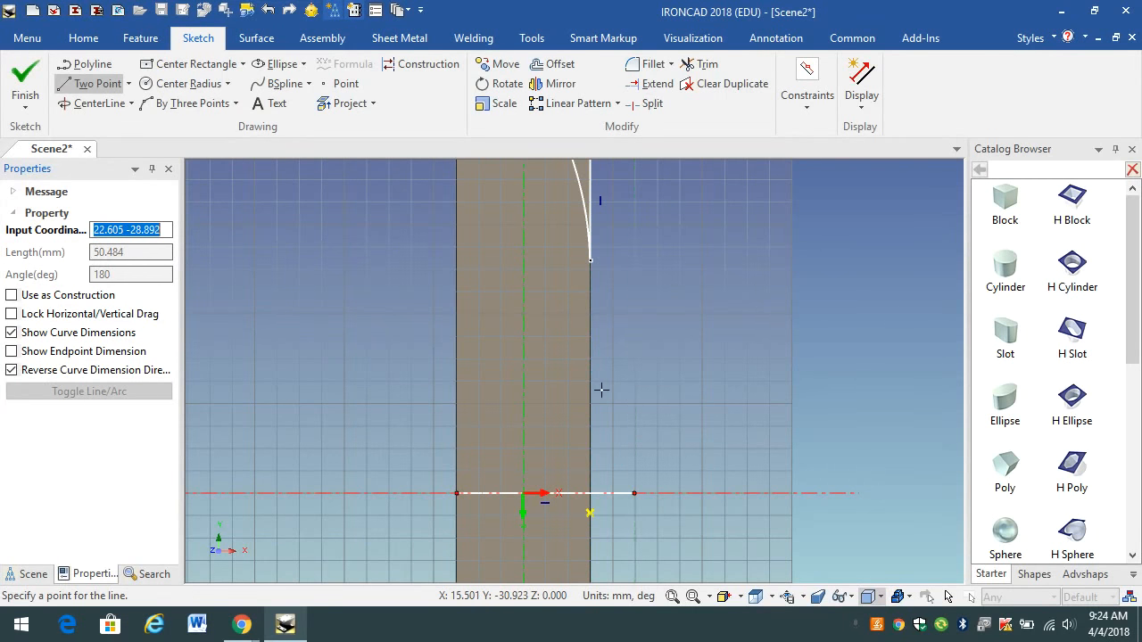
left_click(557, 305)
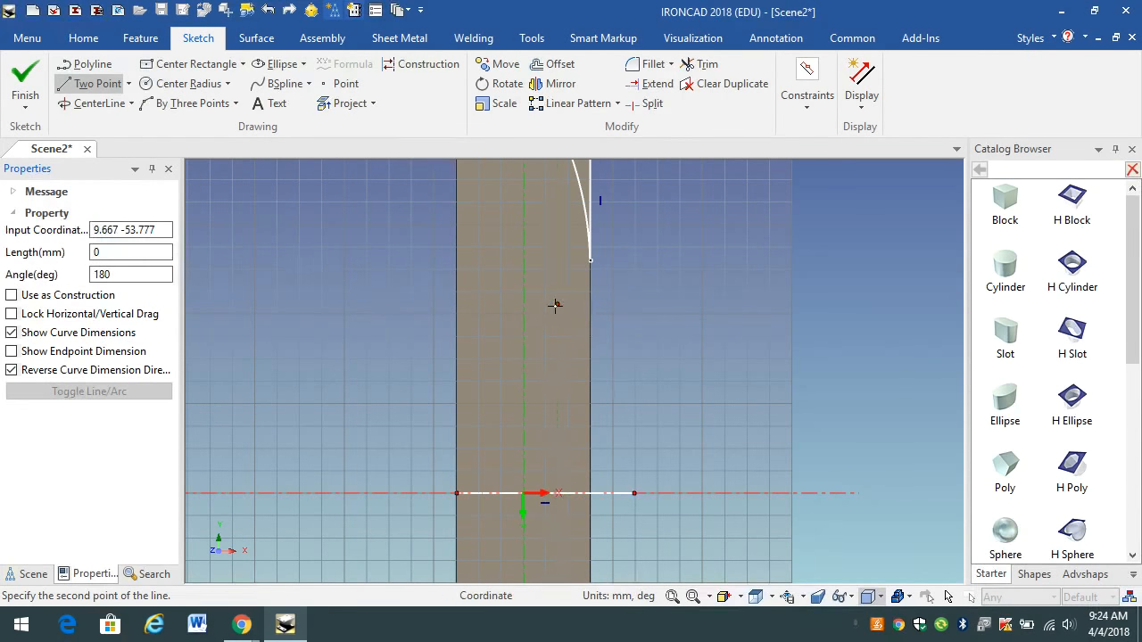
left_click(556, 306)
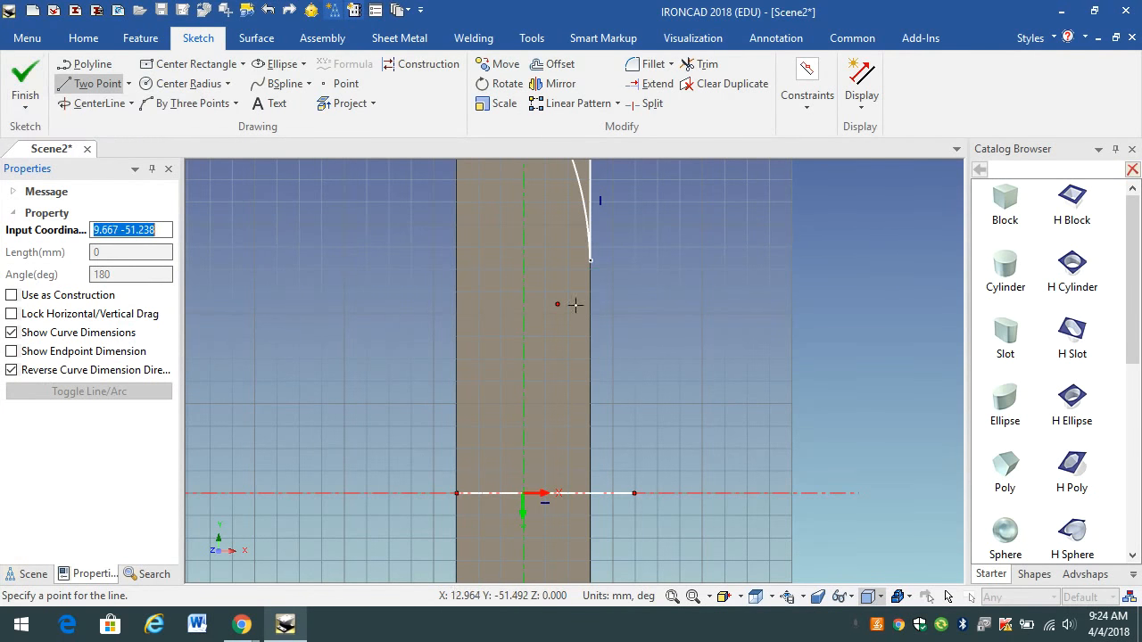
Step: Try to finish the sketch and return to editing the cross-section
left_click(25, 75)
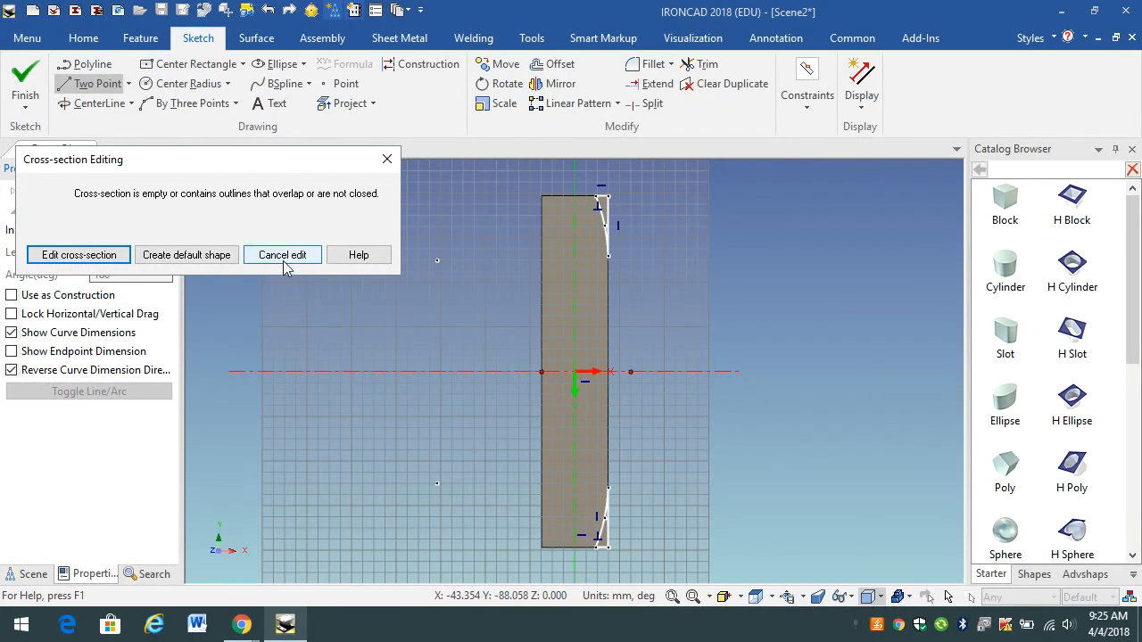
left_click(78, 255)
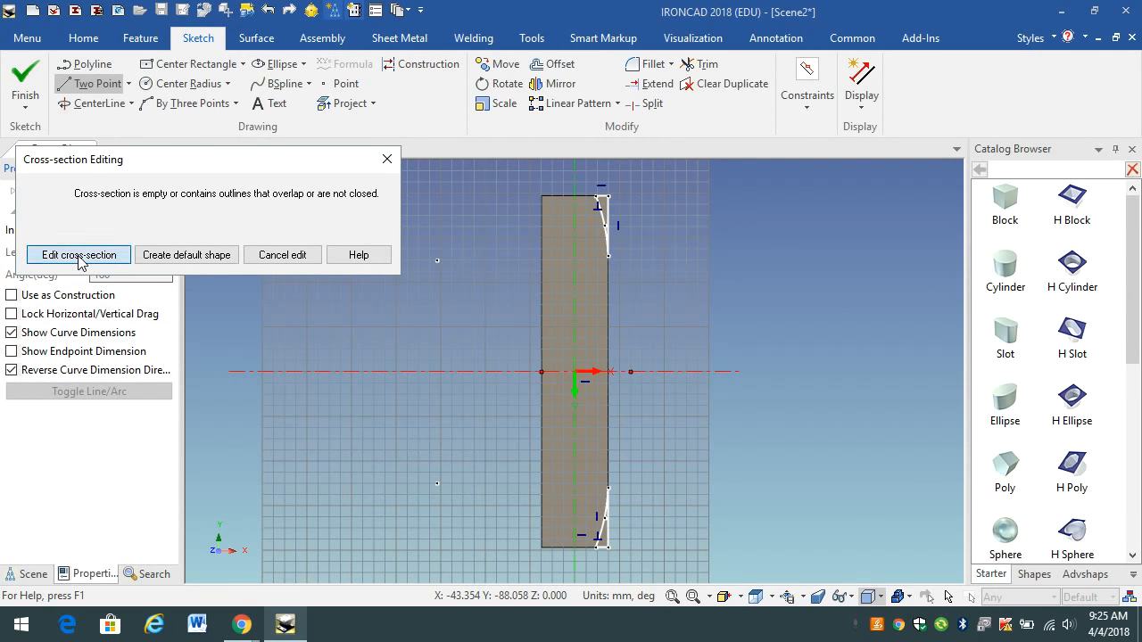
right_click(652, 388)
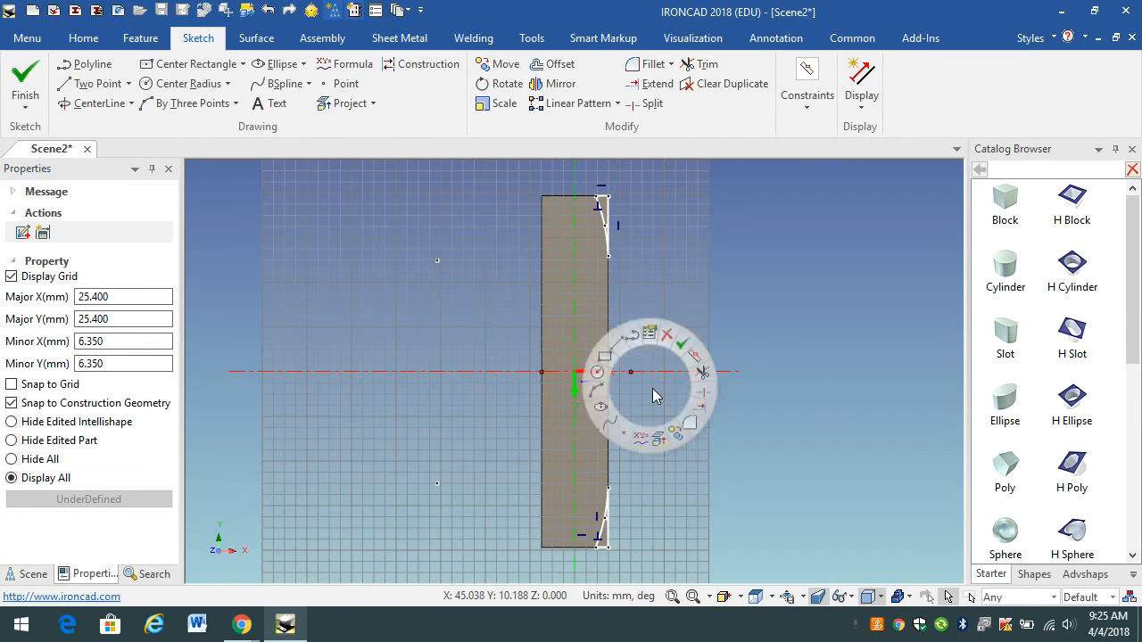
left_click(589, 553)
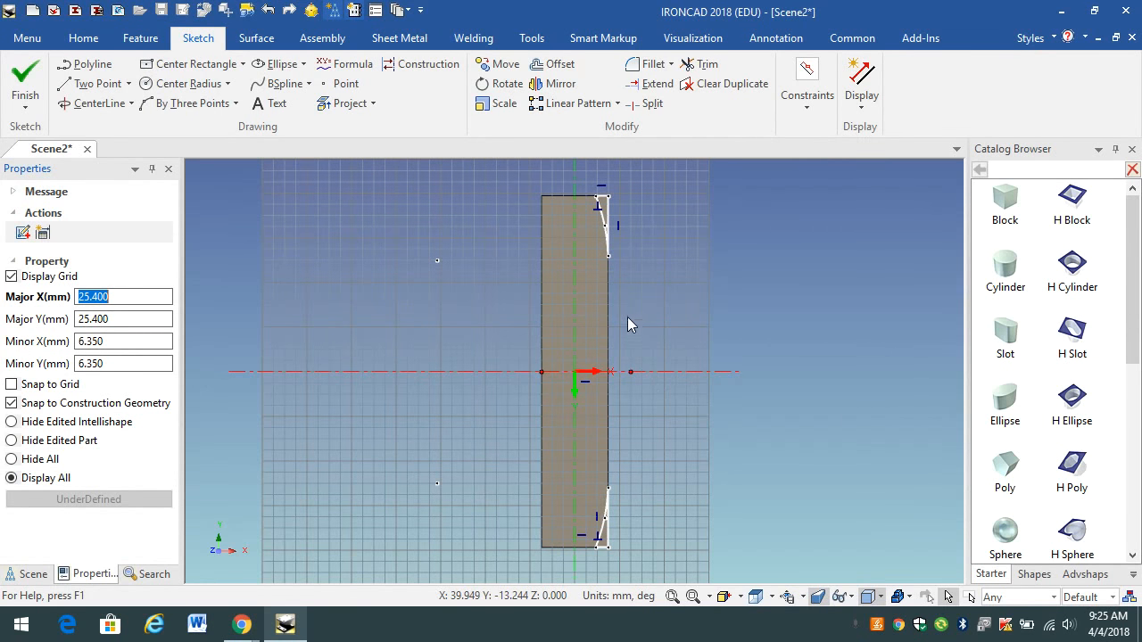
Step: Move the free end of the line crossing the plate's middle above the horizontal axis, and delete that line
scroll(607, 332, "up", 2)
scroll(653, 341, "up", 1)
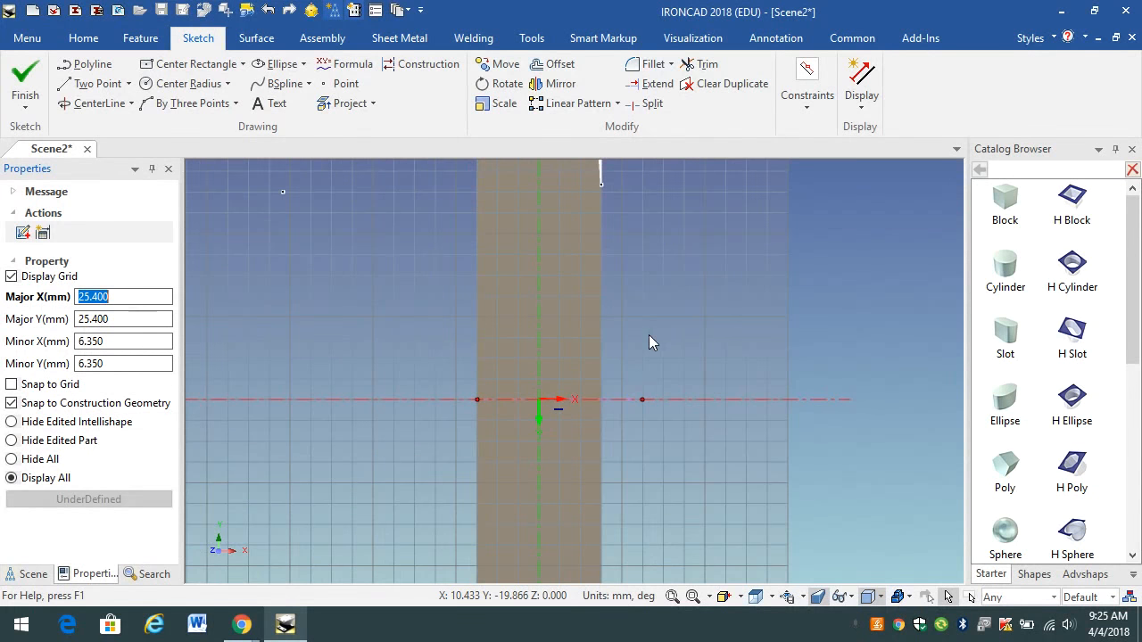
scroll(615, 403, "up", 1)
scroll(643, 415, "up", 2)
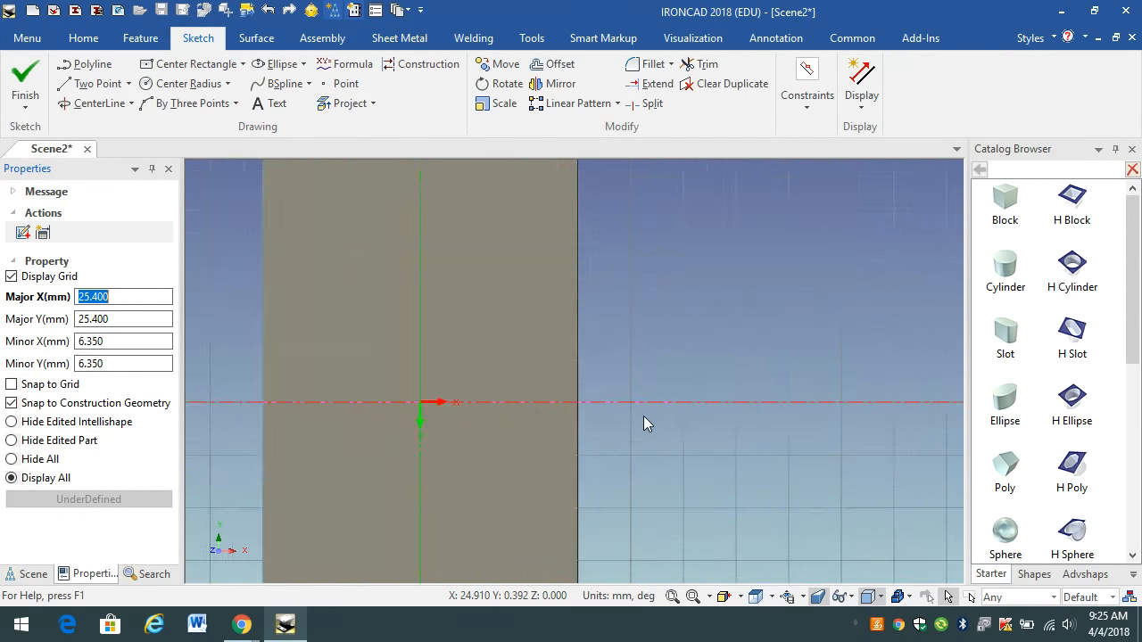
scroll(522, 410, "down", 2)
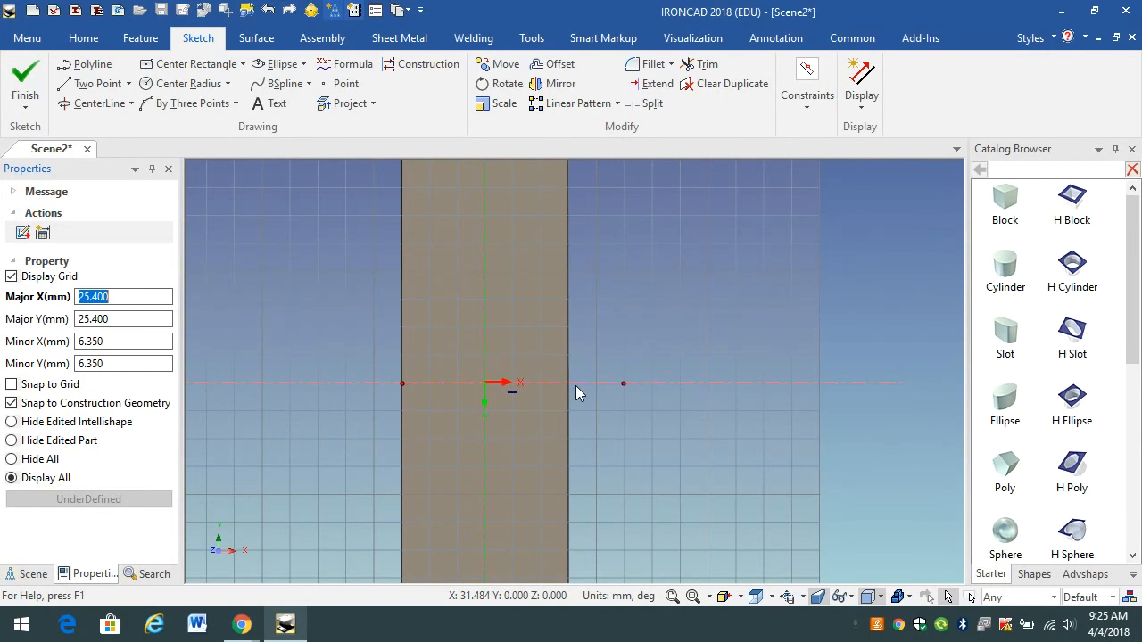
left_click(404, 382)
left_click(628, 383)
left_click_drag(625, 384, 629, 341)
middle_click(625, 378)
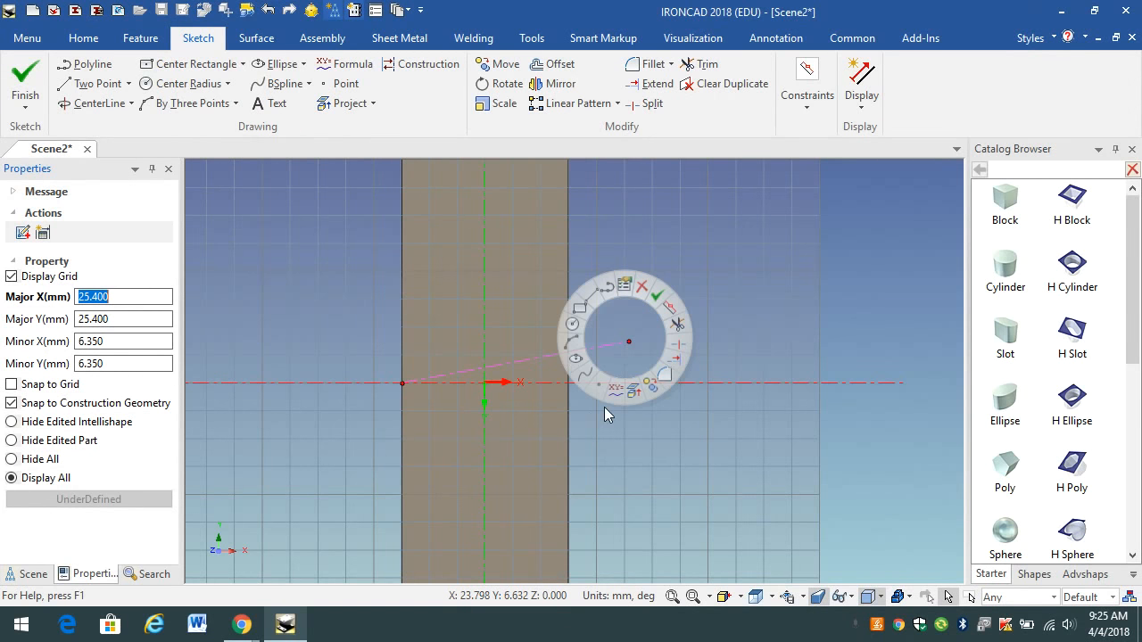
left_click(531, 363)
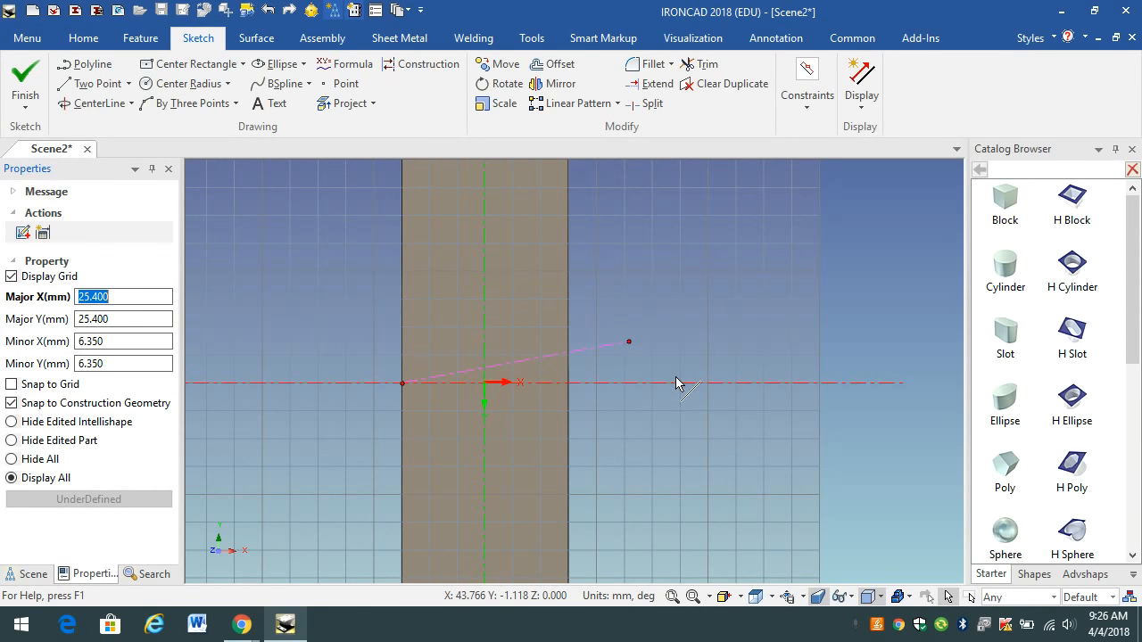
left_click(586, 350)
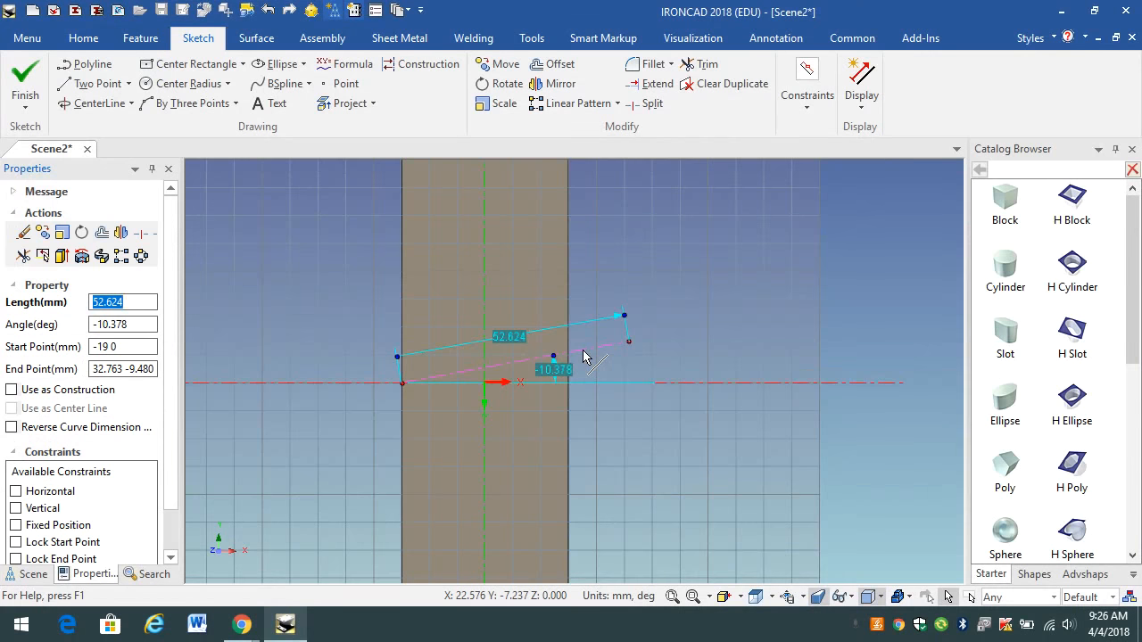
key("Delete")
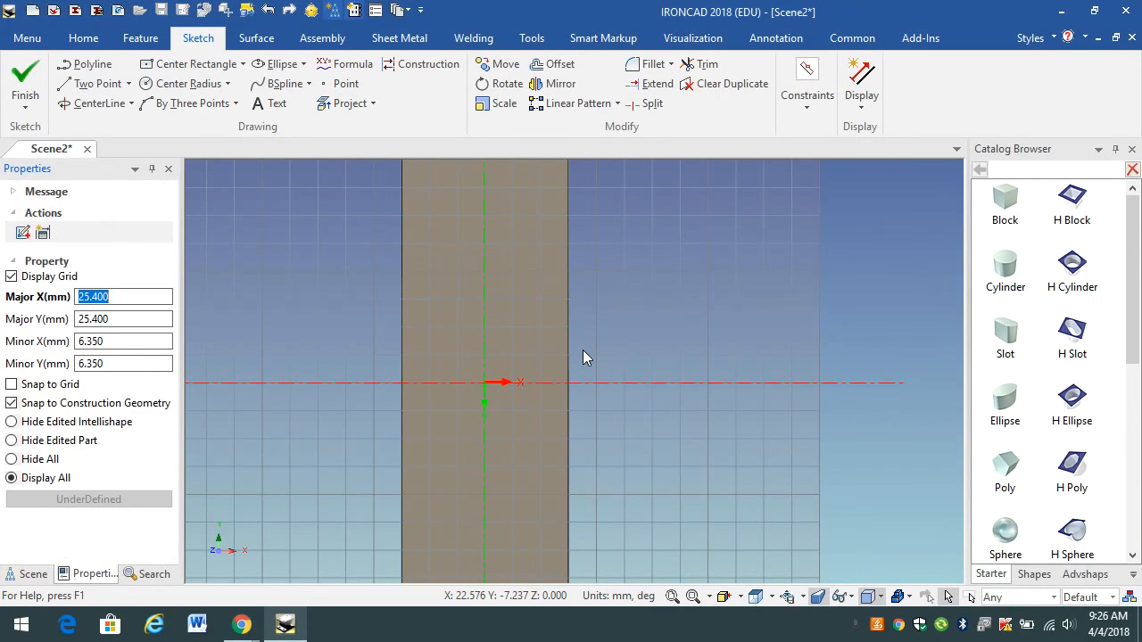
scroll(544, 267, "down", 5)
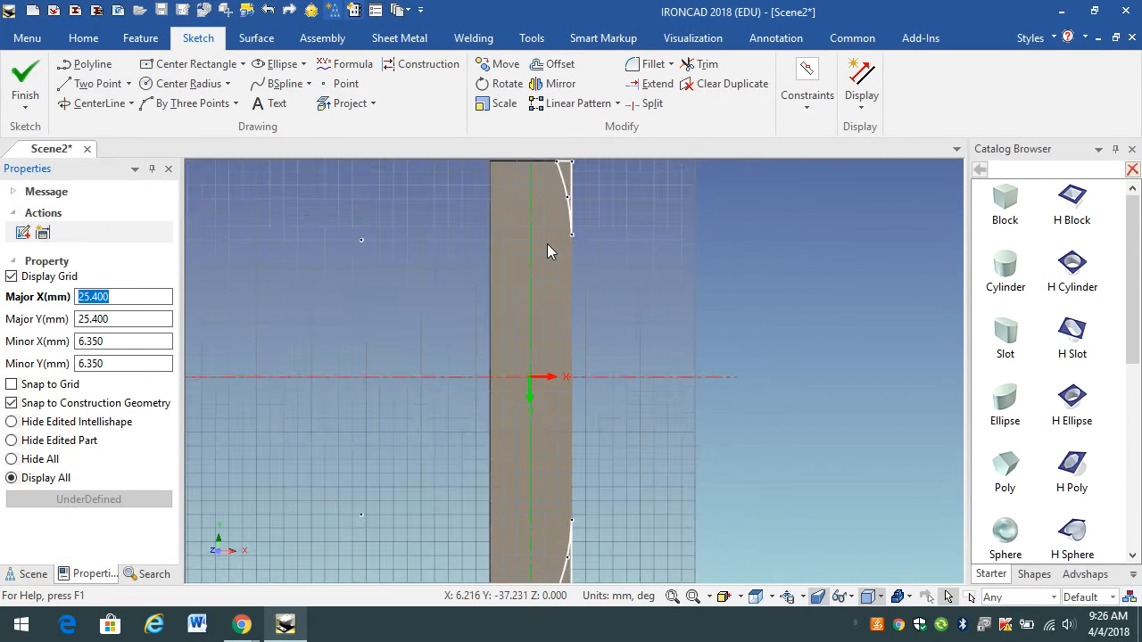
Step: Inspect the closed corner profiles at both ends of the plate's right edge for gaps or leftover lines
scroll(566, 209, "up", 5)
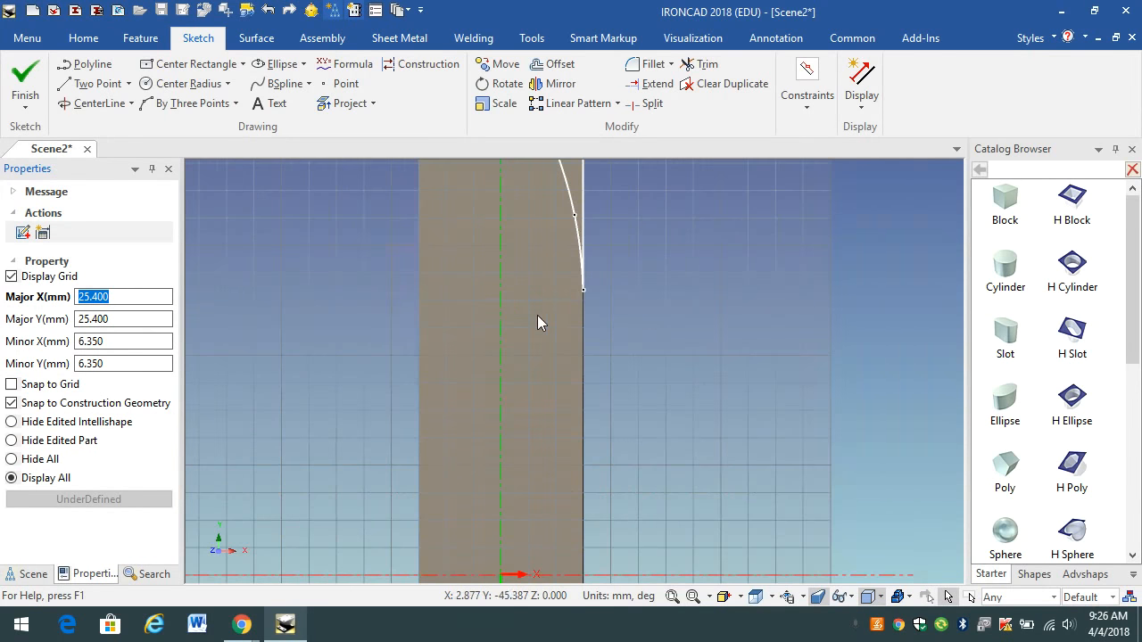
scroll(560, 307, "up", 2)
scroll(521, 223, "down", 1)
scroll(521, 234, "down", 2)
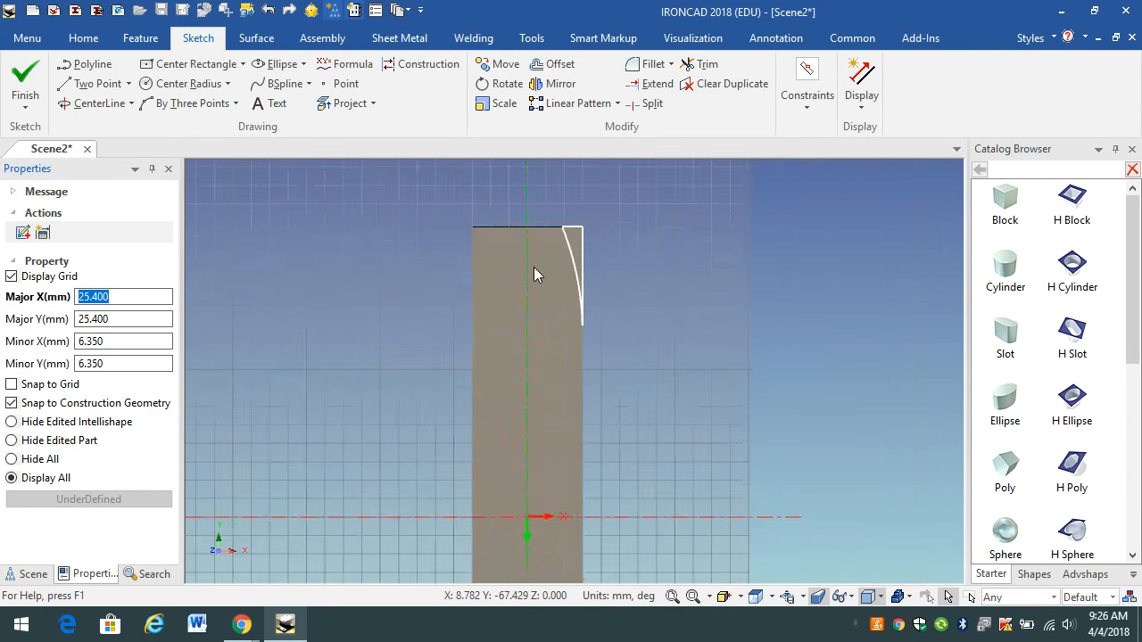
scroll(575, 374, "up", 3)
scroll(565, 395, "up", 1)
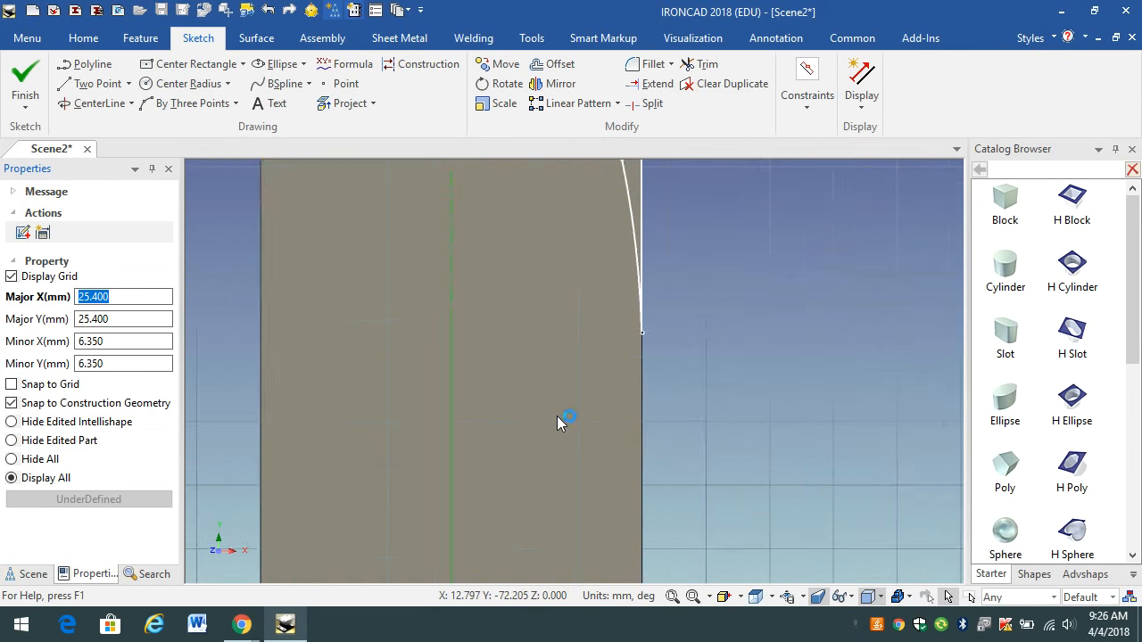
scroll(562, 398, "down", 3)
scroll(556, 464, "down", 4)
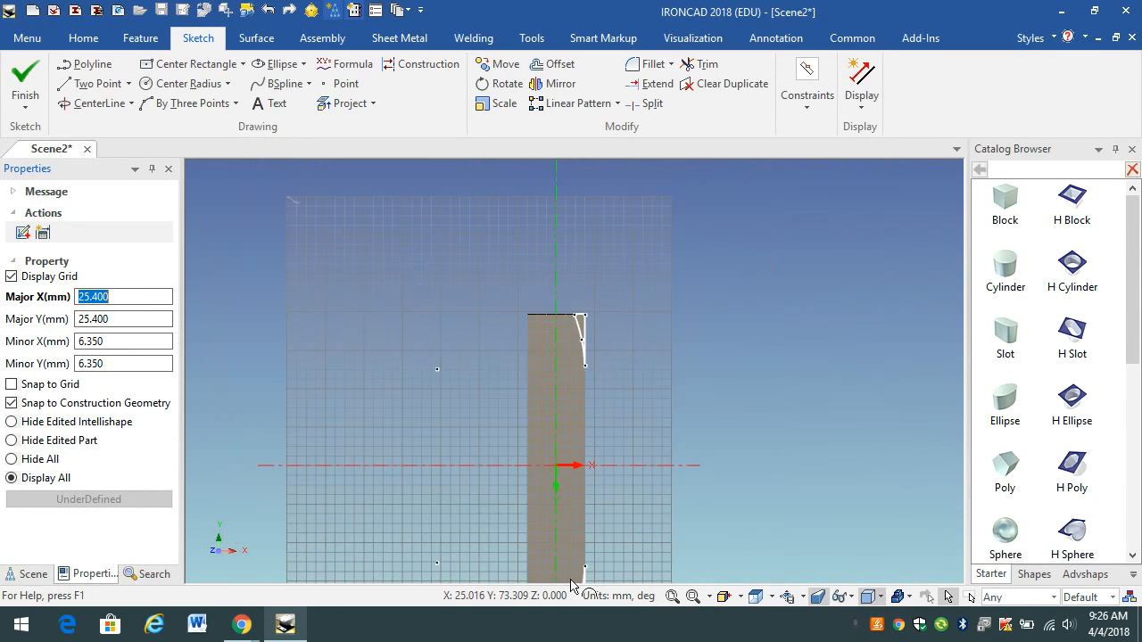
scroll(560, 404, "up", 2)
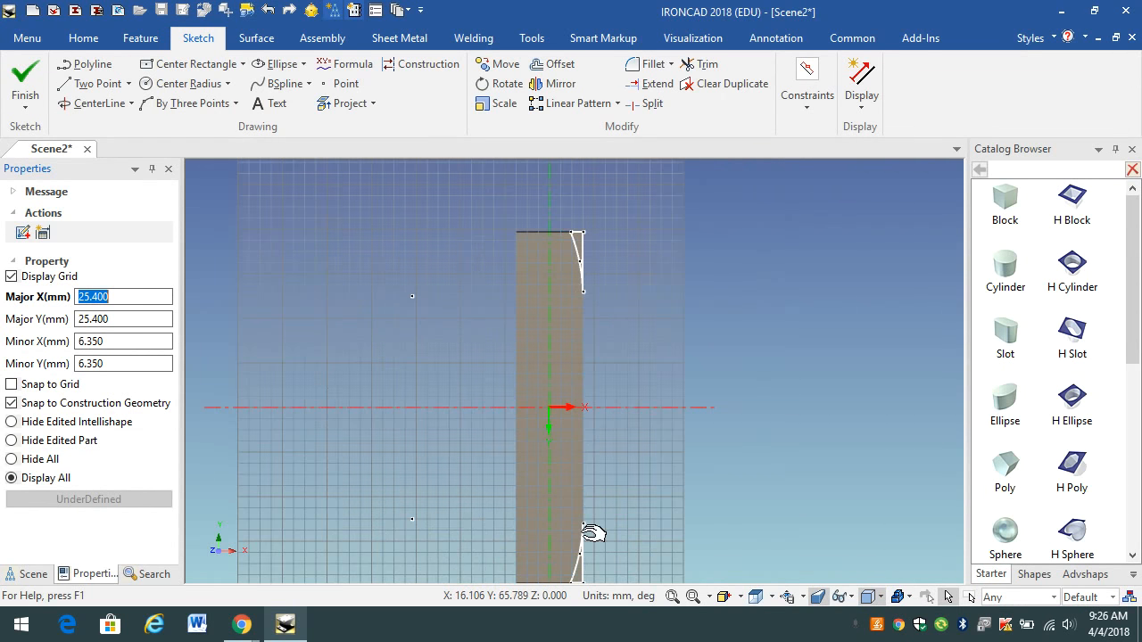
scroll(584, 508, "down", 2)
scroll(589, 446, "up", 1)
scroll(552, 357, "up", 1)
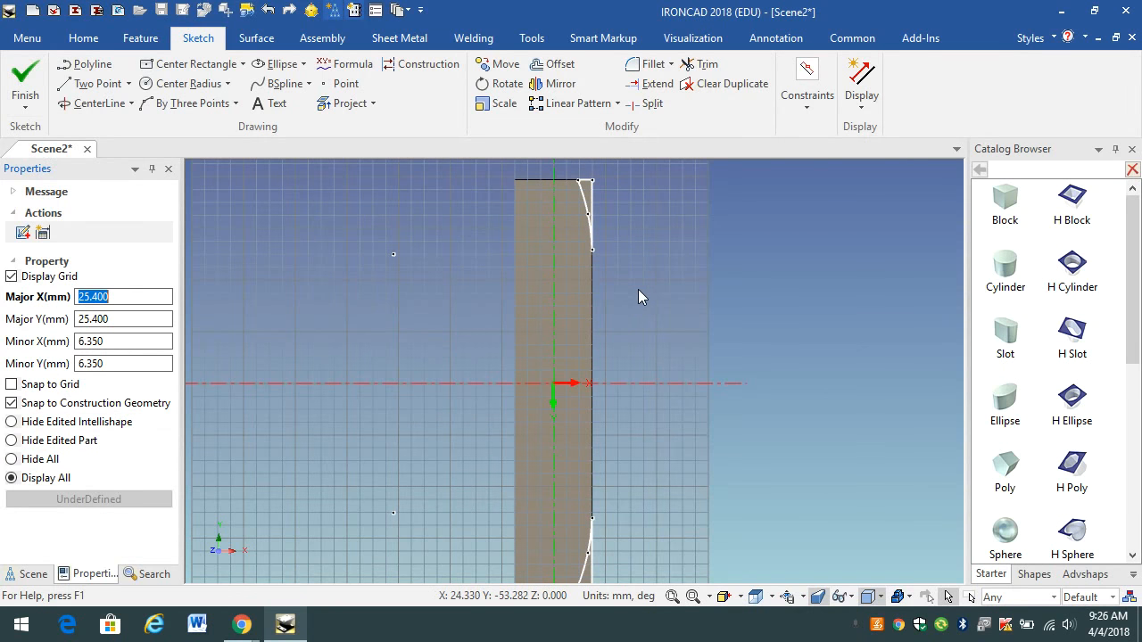
Step: Finish the sketch to cut both curved corners from the plate's right edge, and check the cut part at an angle
left_click(26, 71)
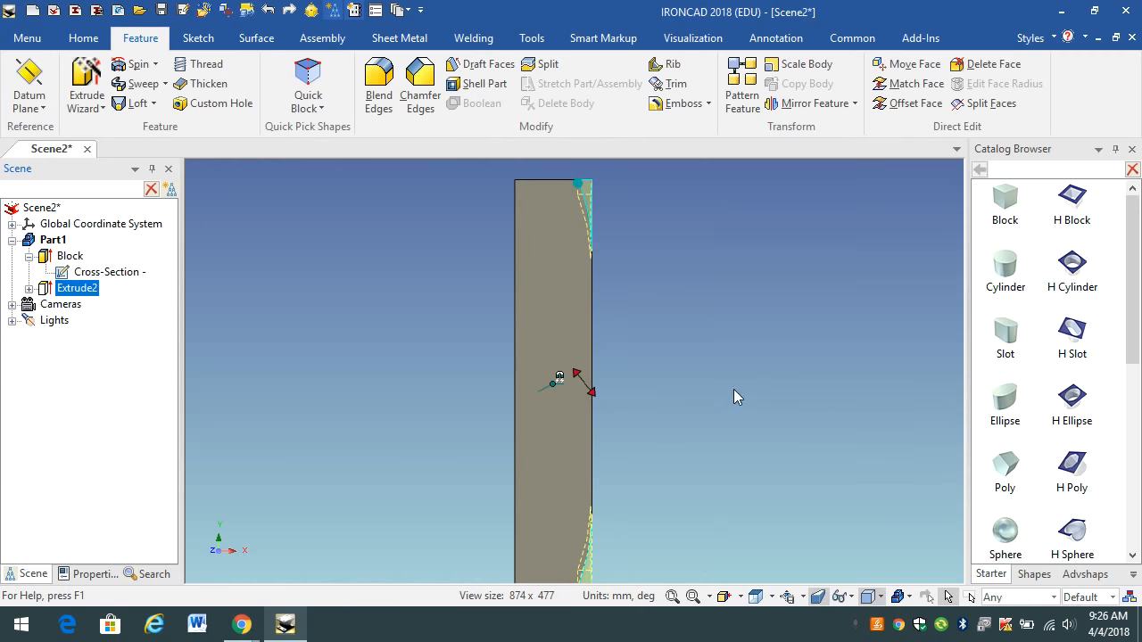
middle_click_drag(699, 382, 656, 379)
scroll(622, 459, "down", 2)
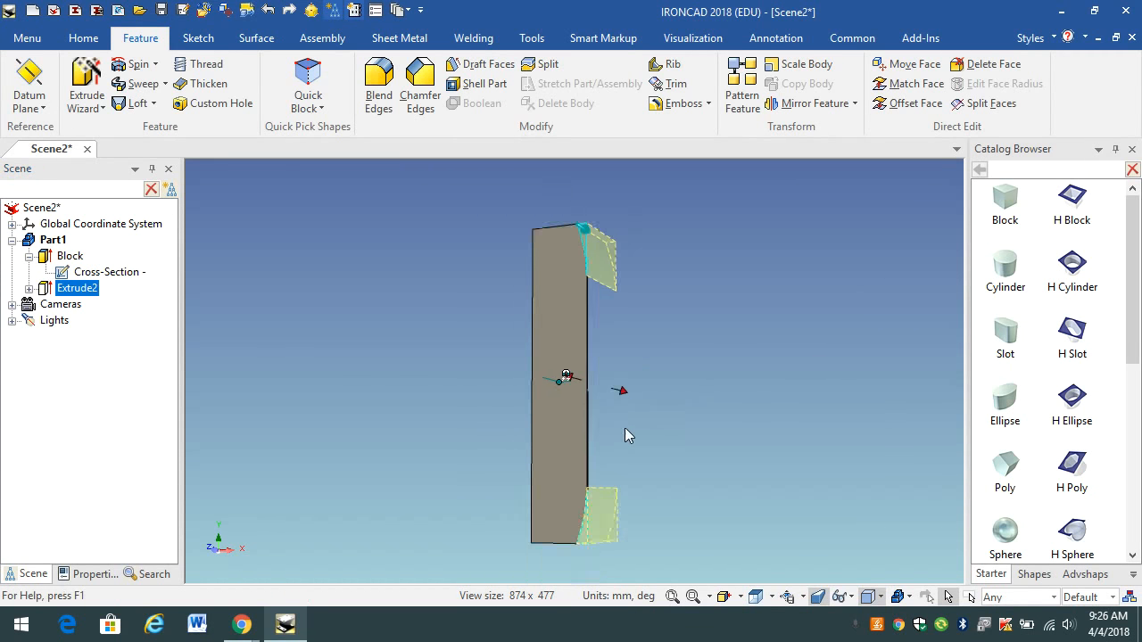
left_click(798, 374)
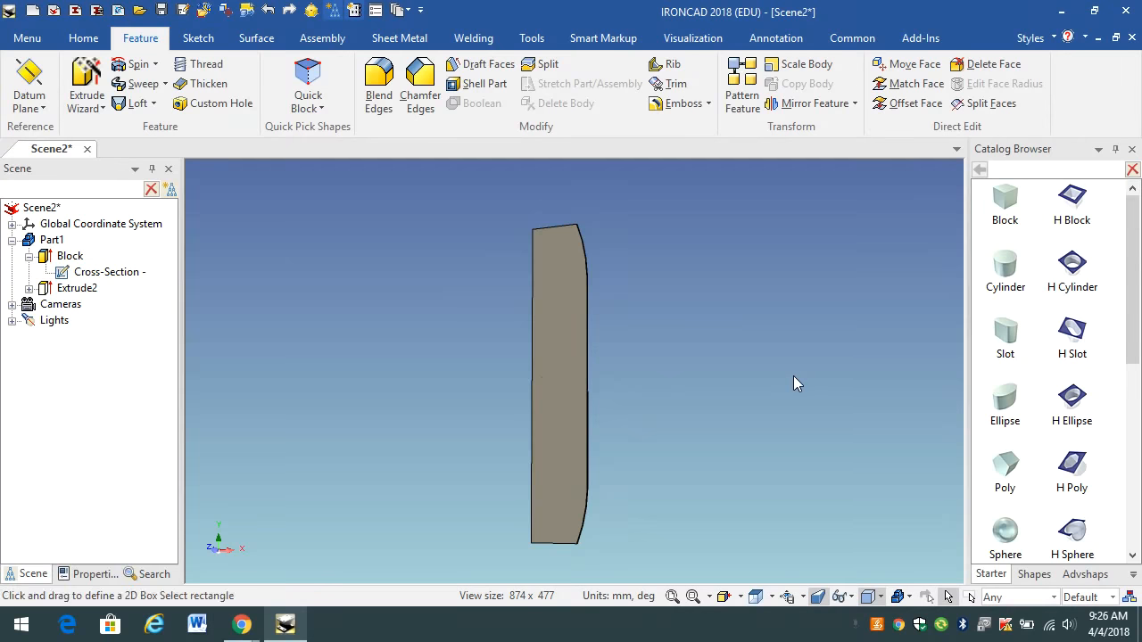
middle_click_drag(634, 465, 635, 489)
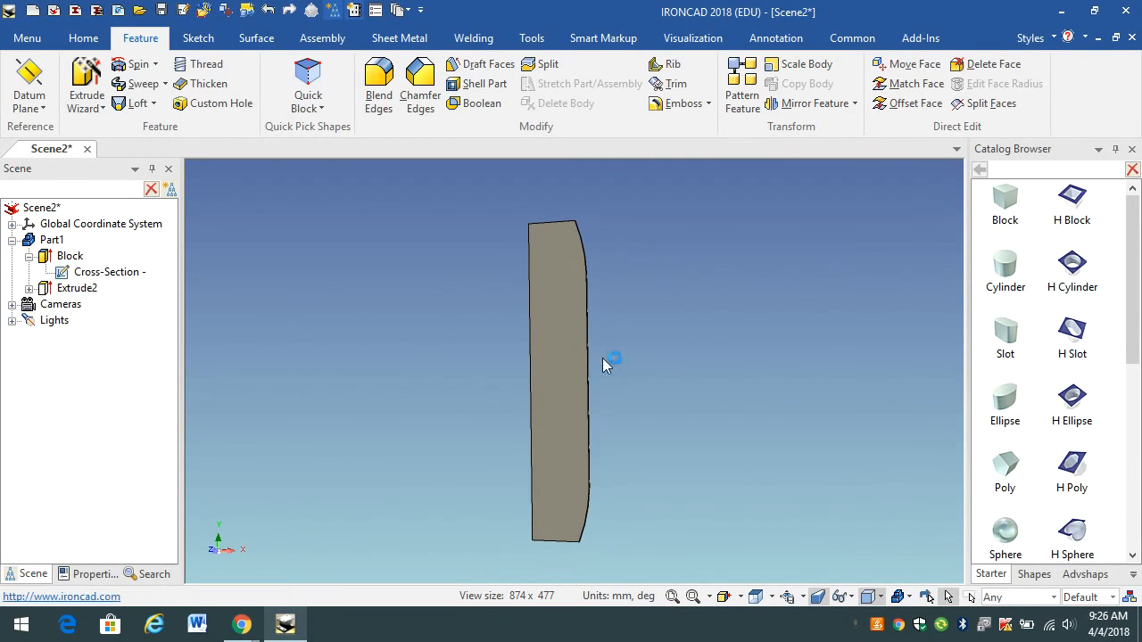
Step: Begin saving the scene as a new file, choosing the Documents folder inside the personal user folder as the location
left_click(30, 42)
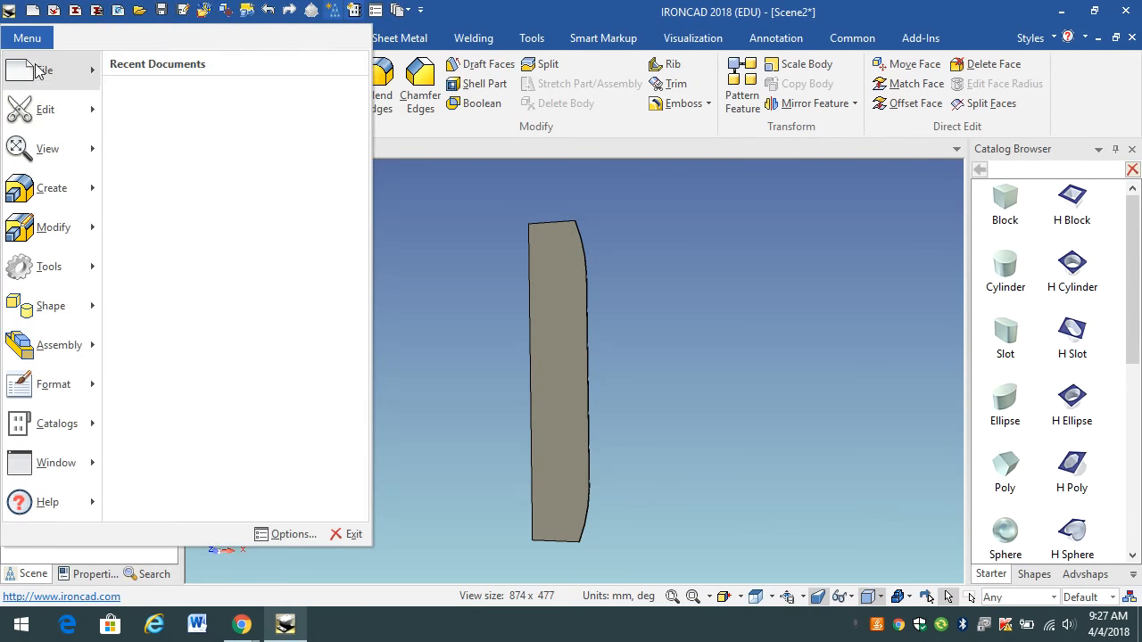
mouse_move(39, 78)
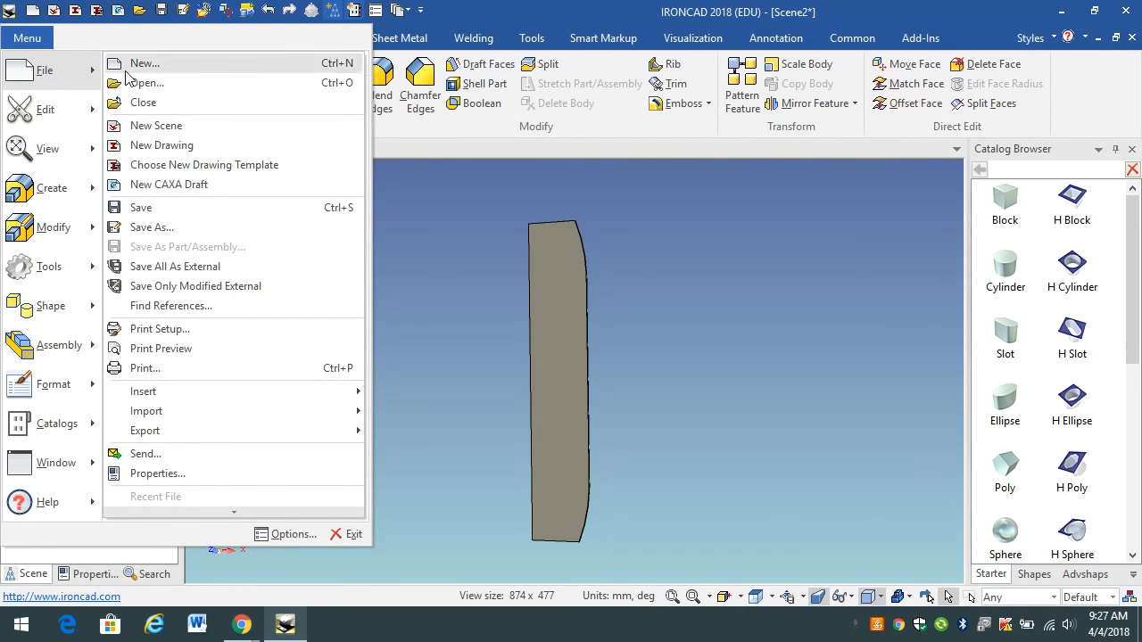
left_click(145, 229)
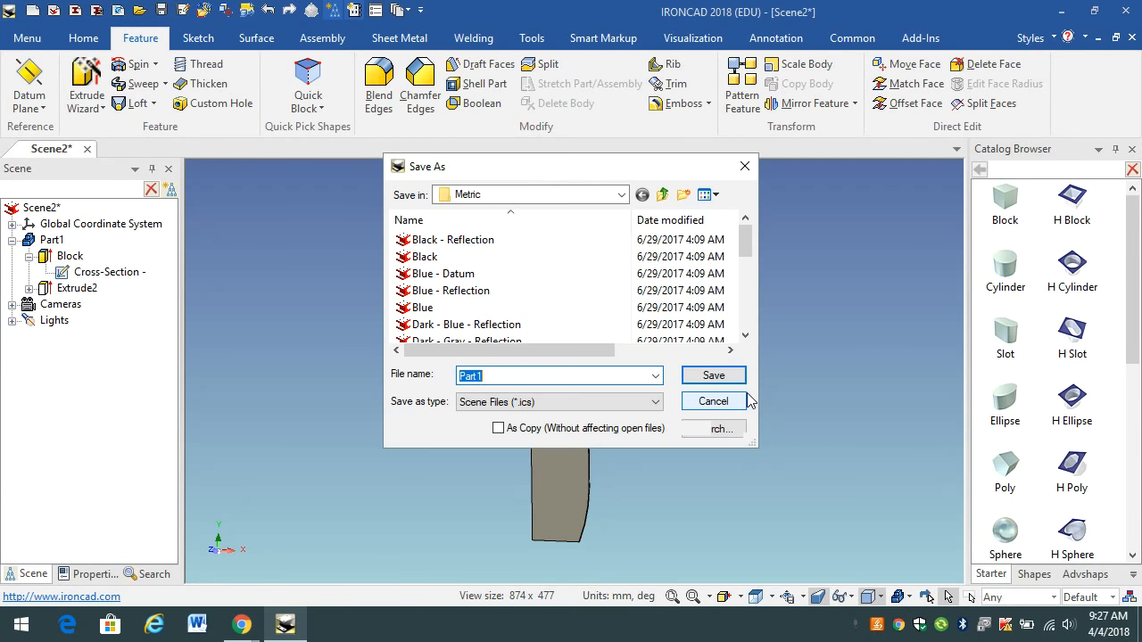
left_click(623, 195)
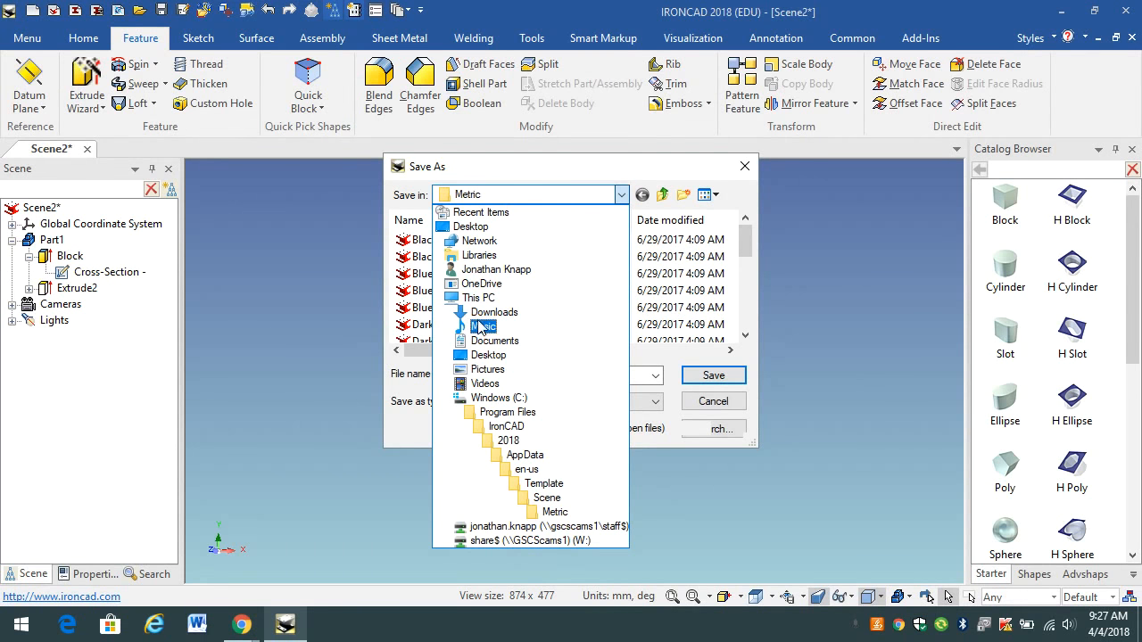
left_click(496, 269)
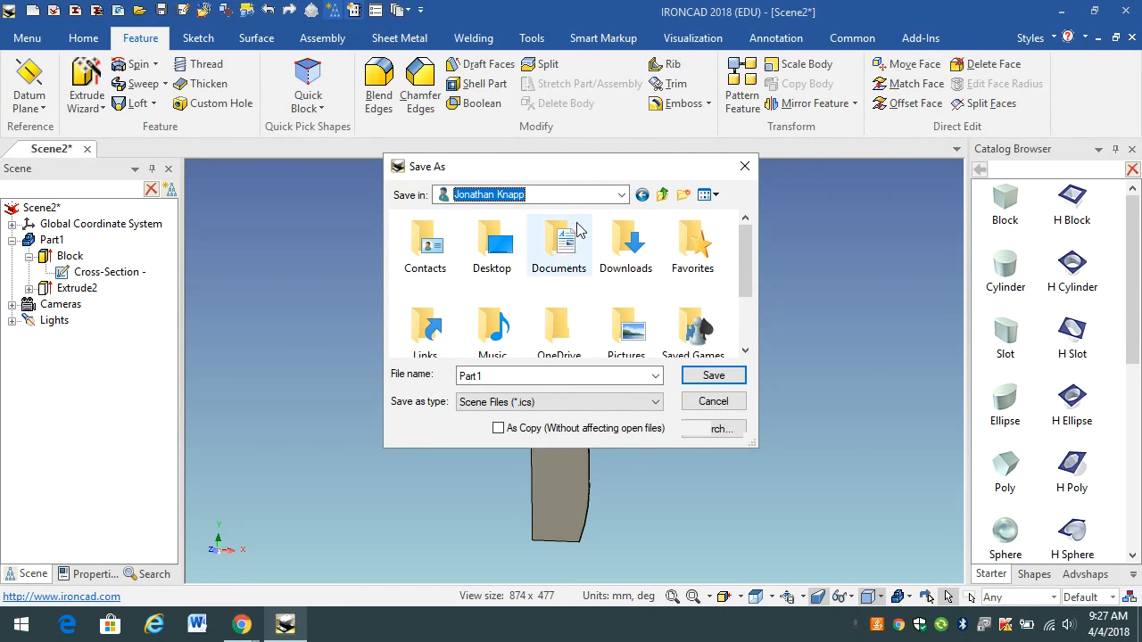
left_click(562, 256)
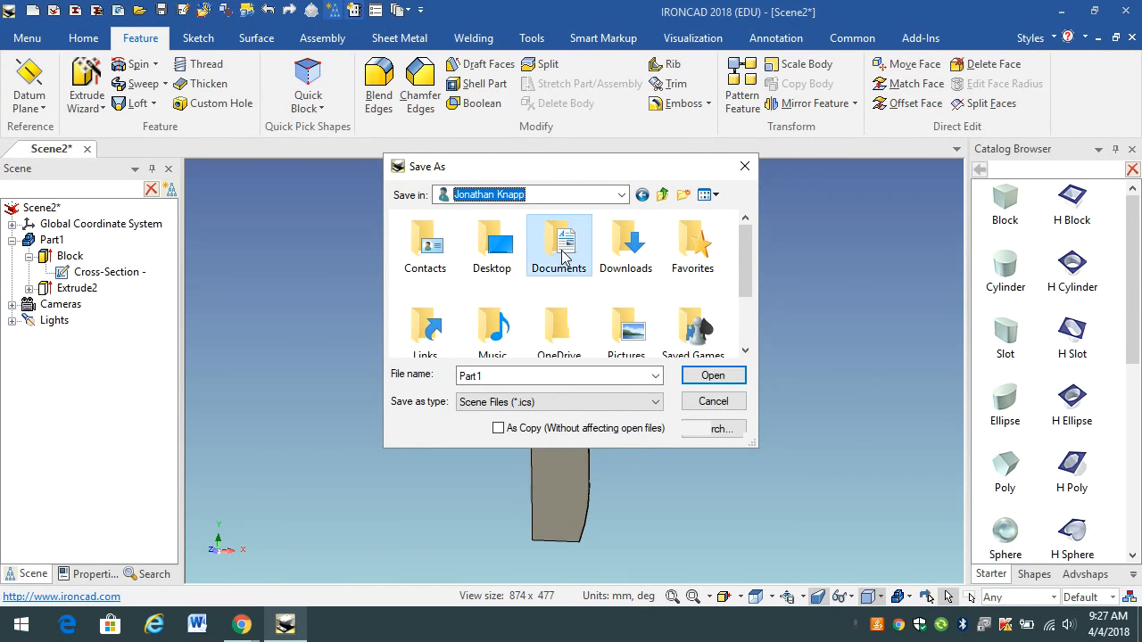